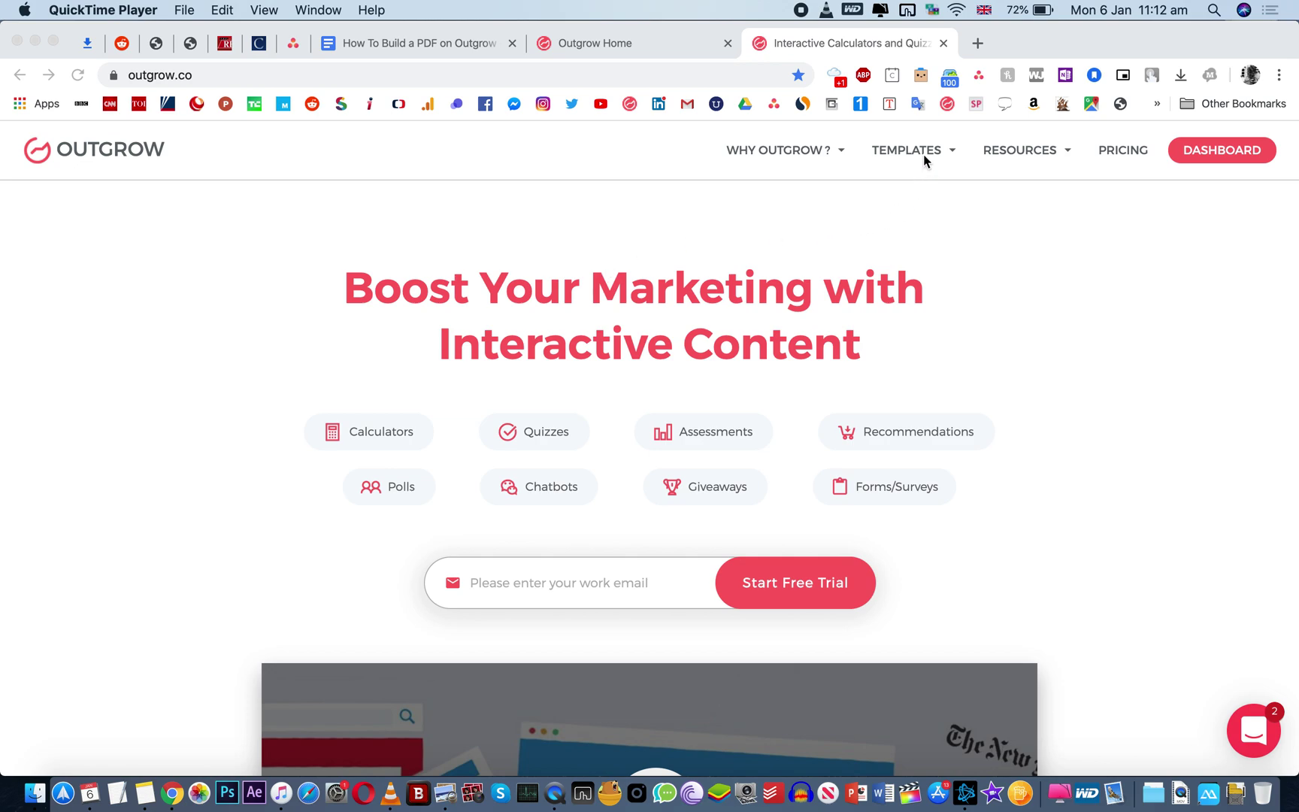
Open Outgrow's template examples searchable by industry
click(923, 273)
mouse_move(930, 172)
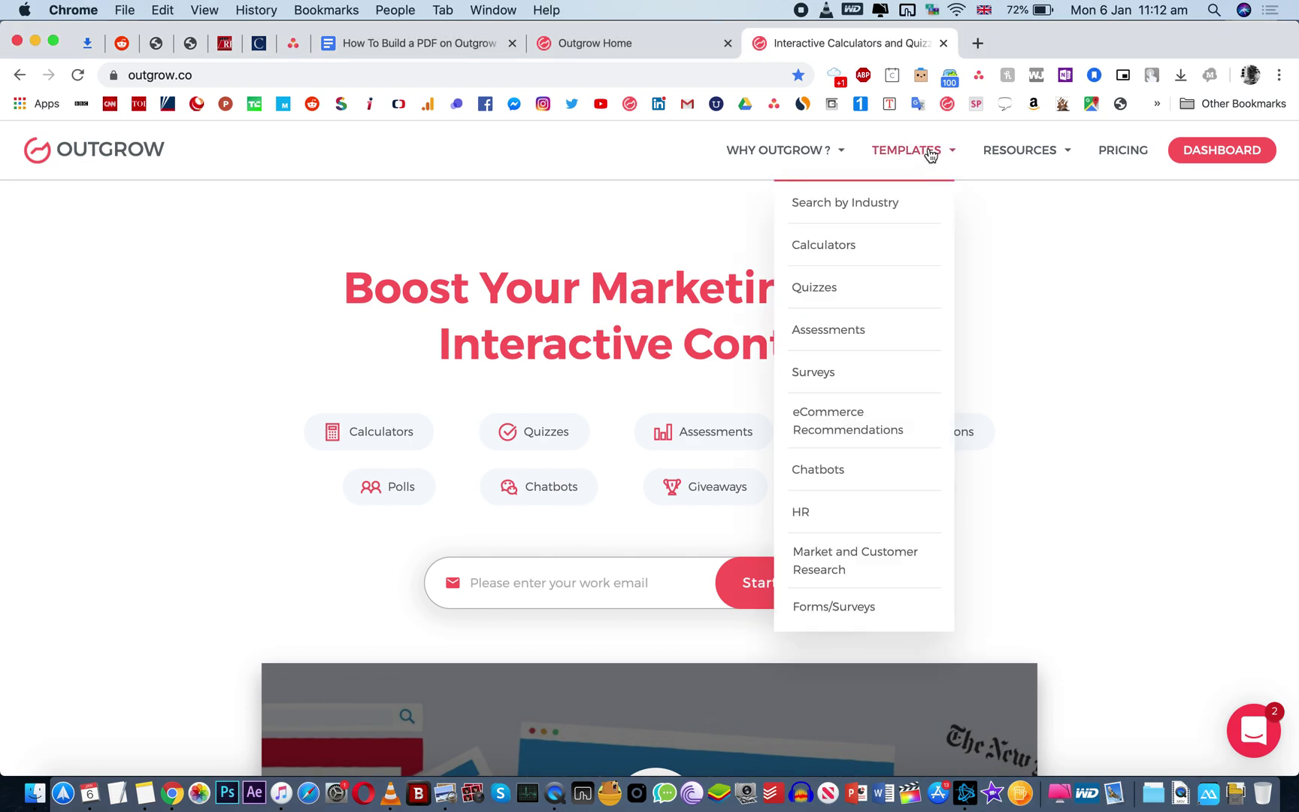
click(881, 203)
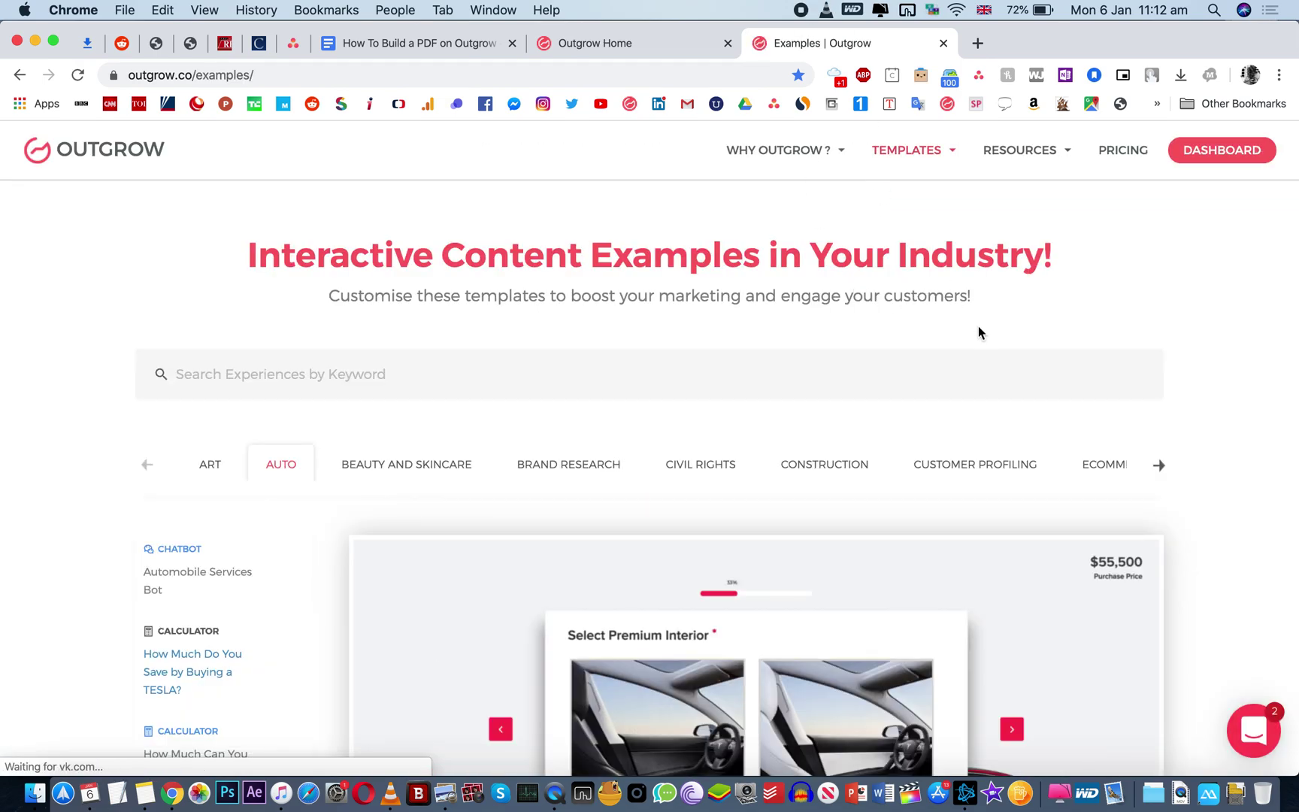
scroll(979, 332, down, 5)
scroll(464, 403, up, 2)
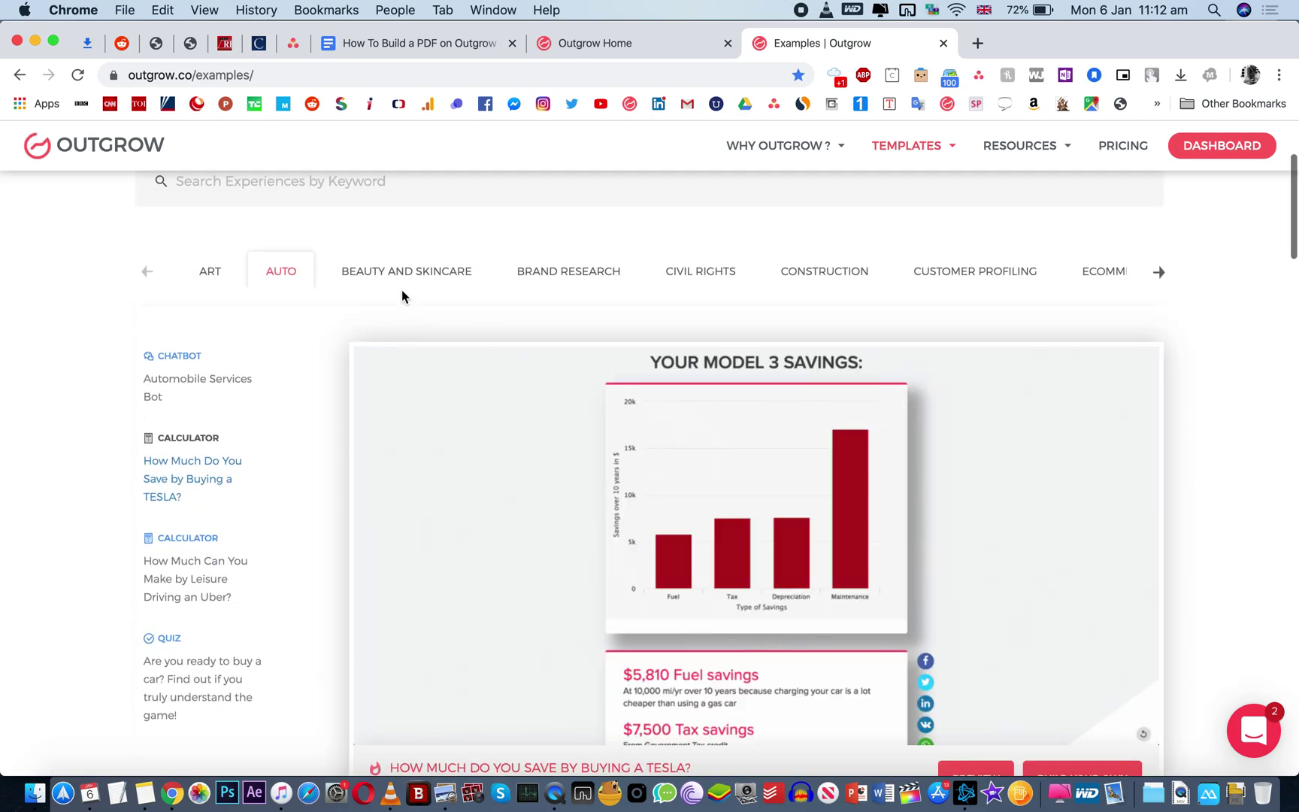
Browse Beauty and Skincare, Brand Research, Civil Rights, then Construction templates down to the family-home quote
click(430, 279)
click(573, 280)
click(704, 278)
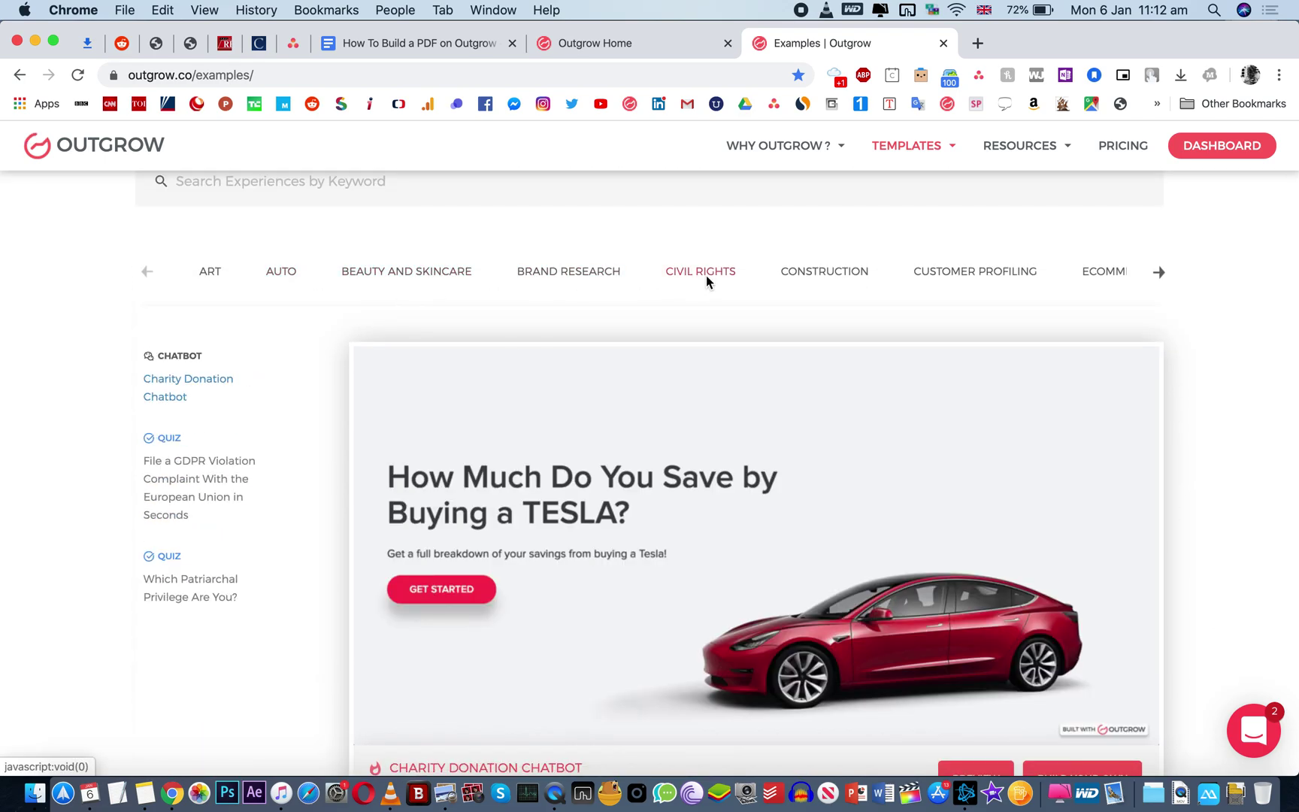
click(821, 273)
scroll(199, 688, down, 4)
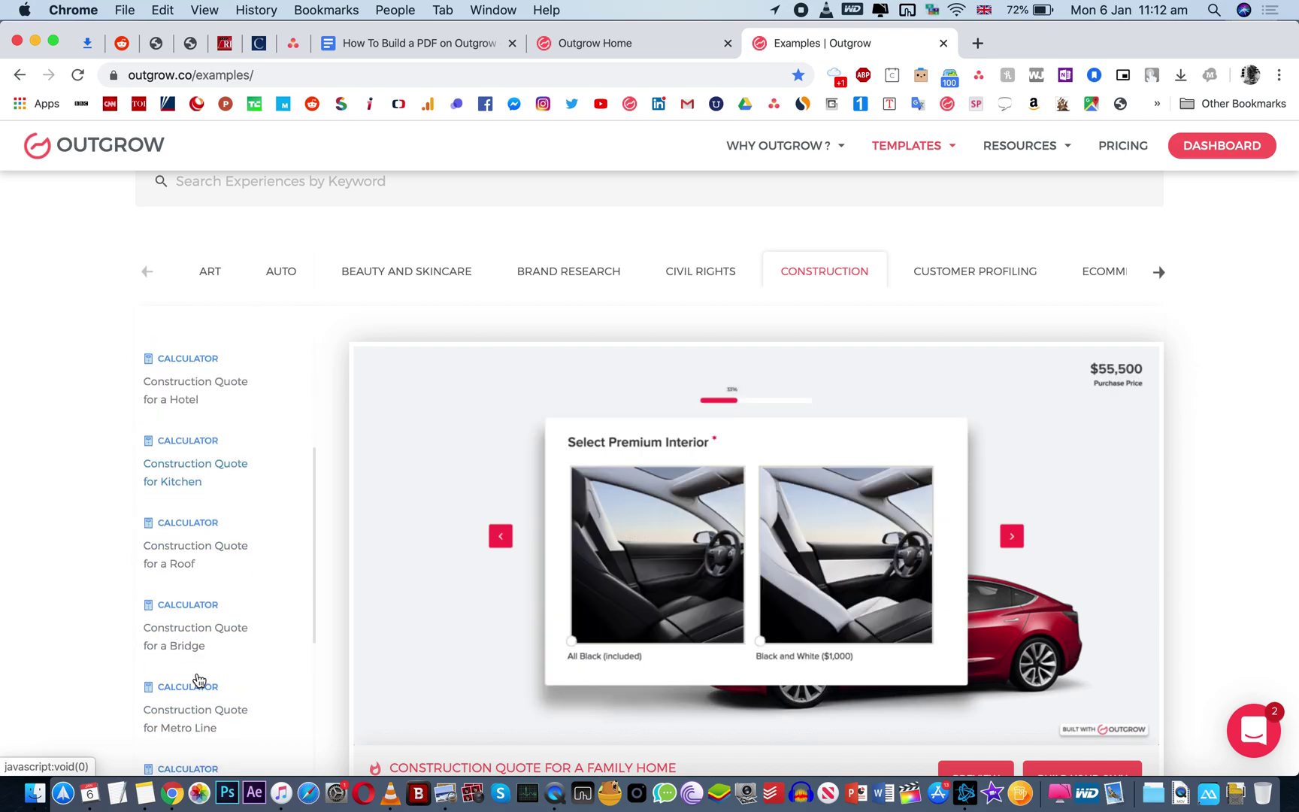
scroll(499, 611, up, 3)
click(394, 376)
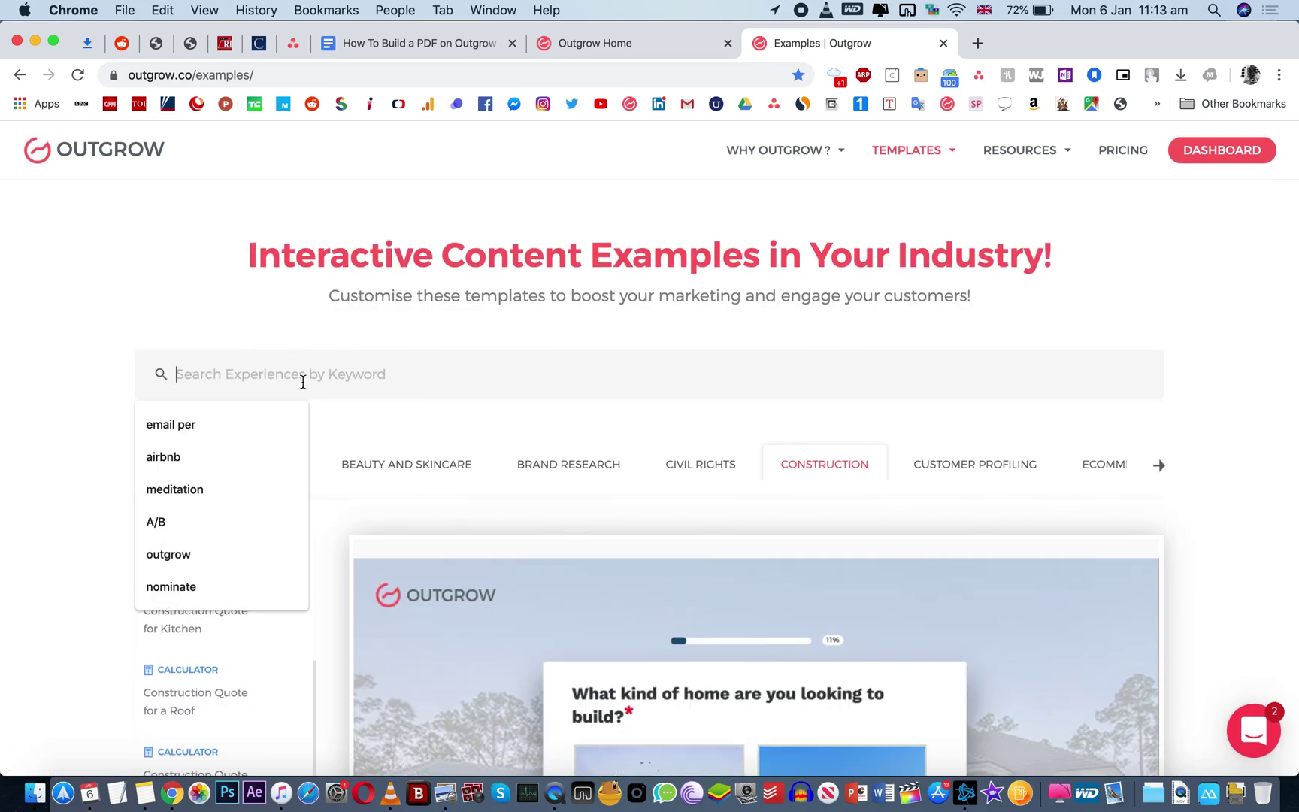
scroll(791, 394, down, 10)
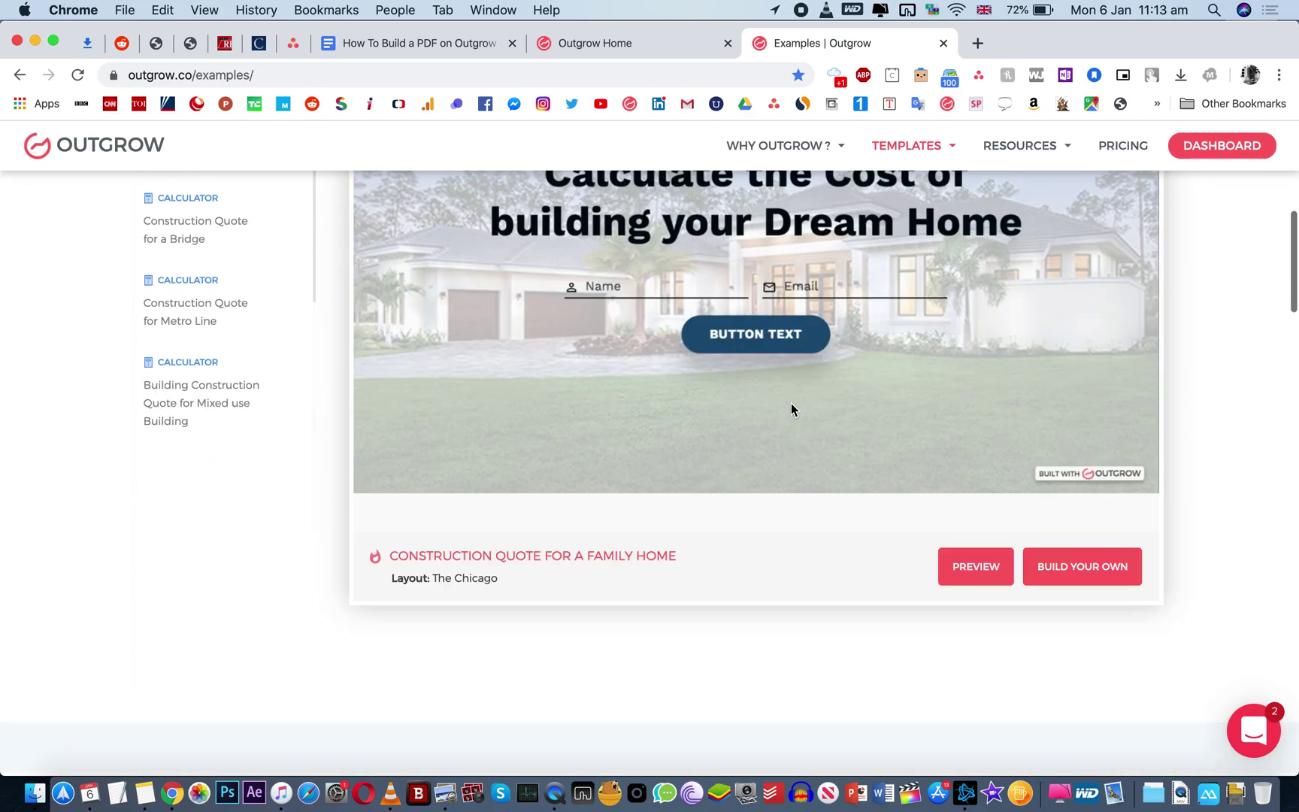
scroll(980, 490, up, 4)
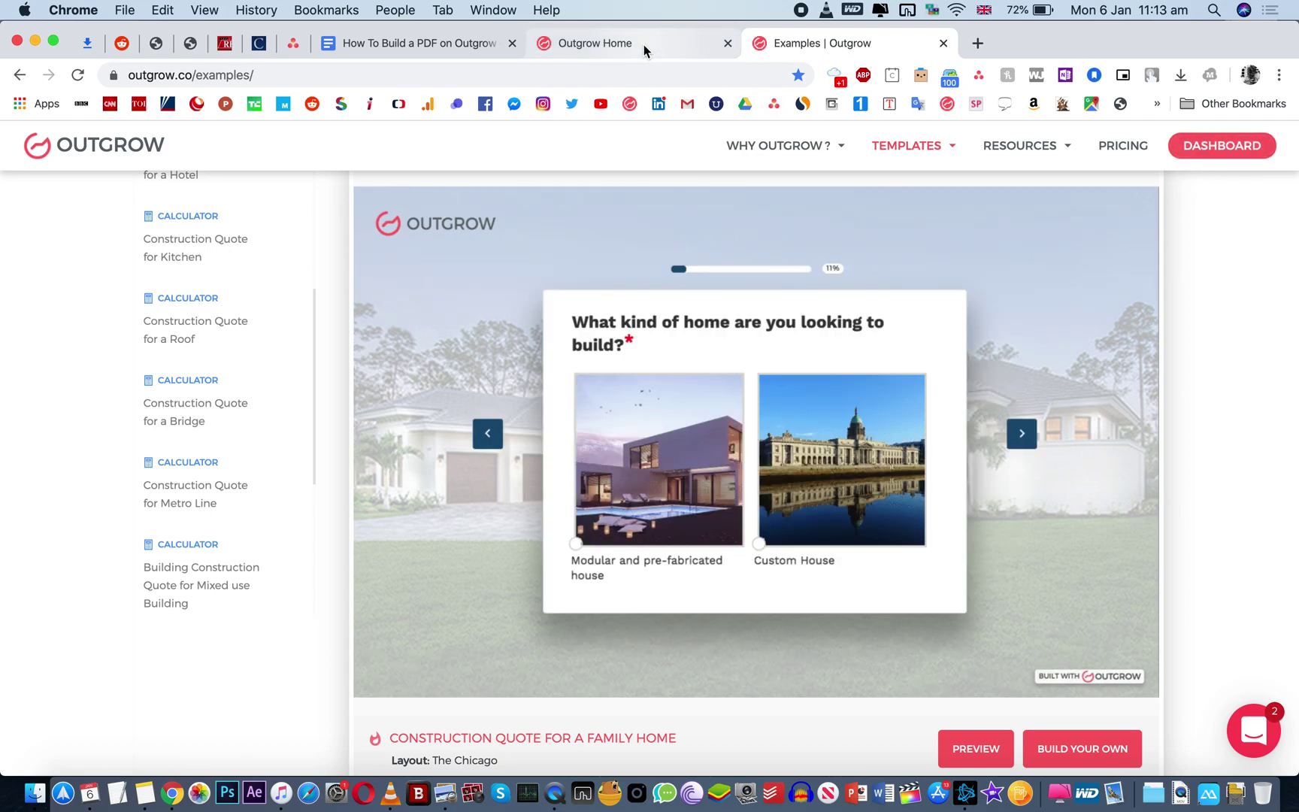
Open the Register for SampleEvent quiz from the Outgrow dashboard
click(644, 44)
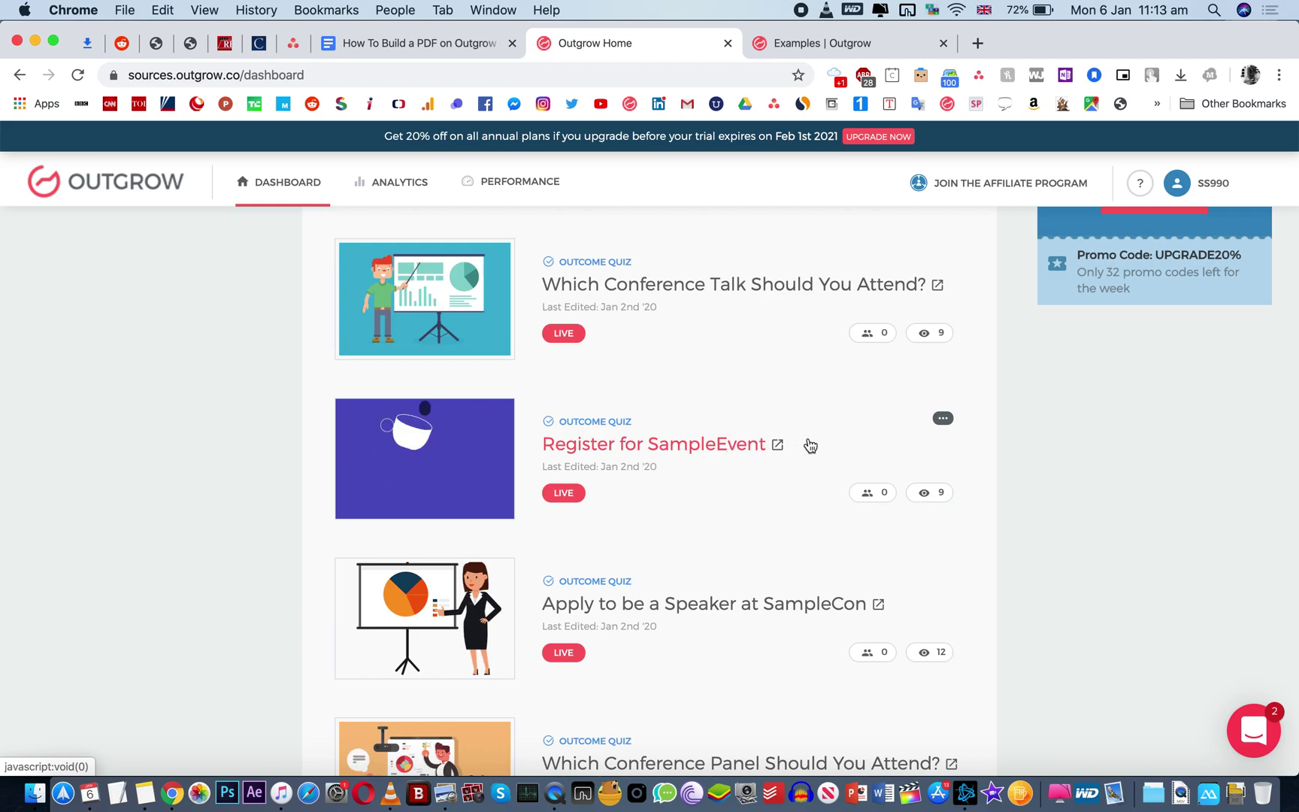
click(705, 453)
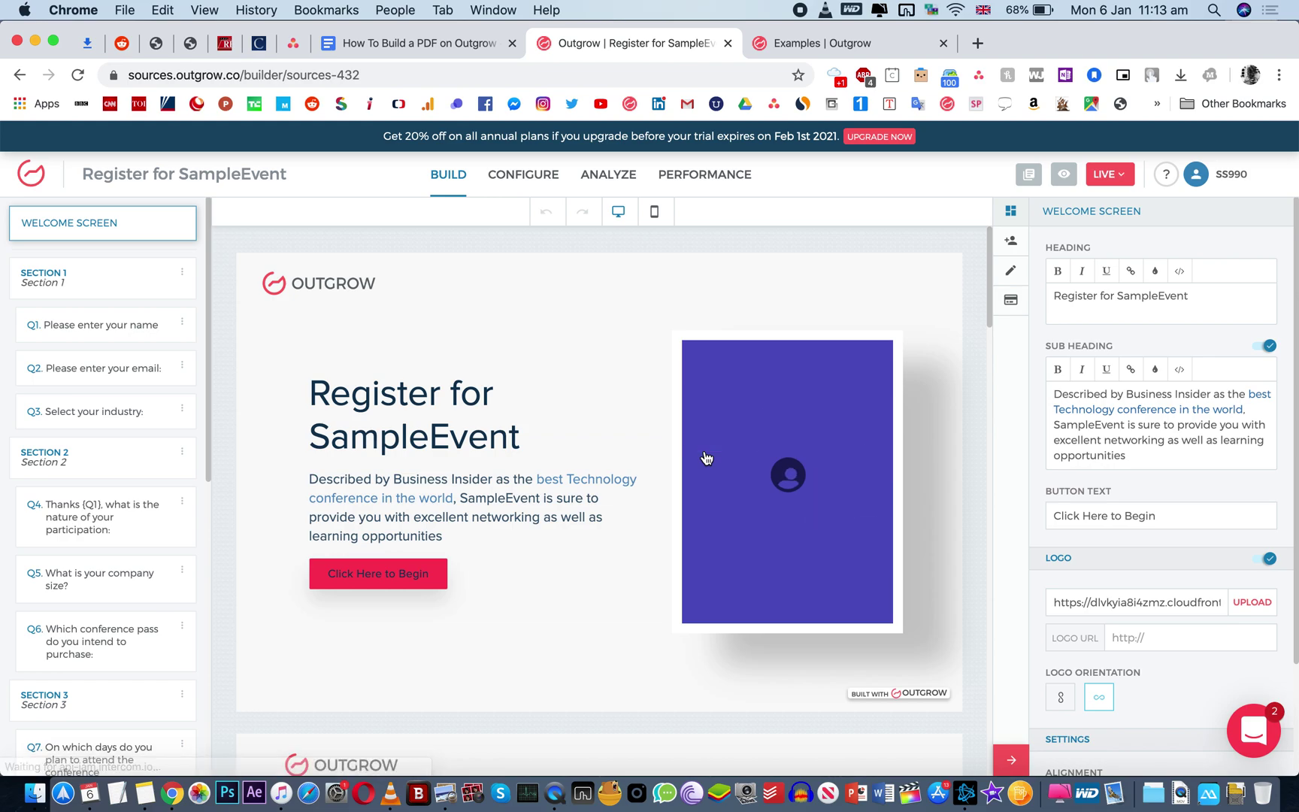
scroll(707, 457, down, 3)
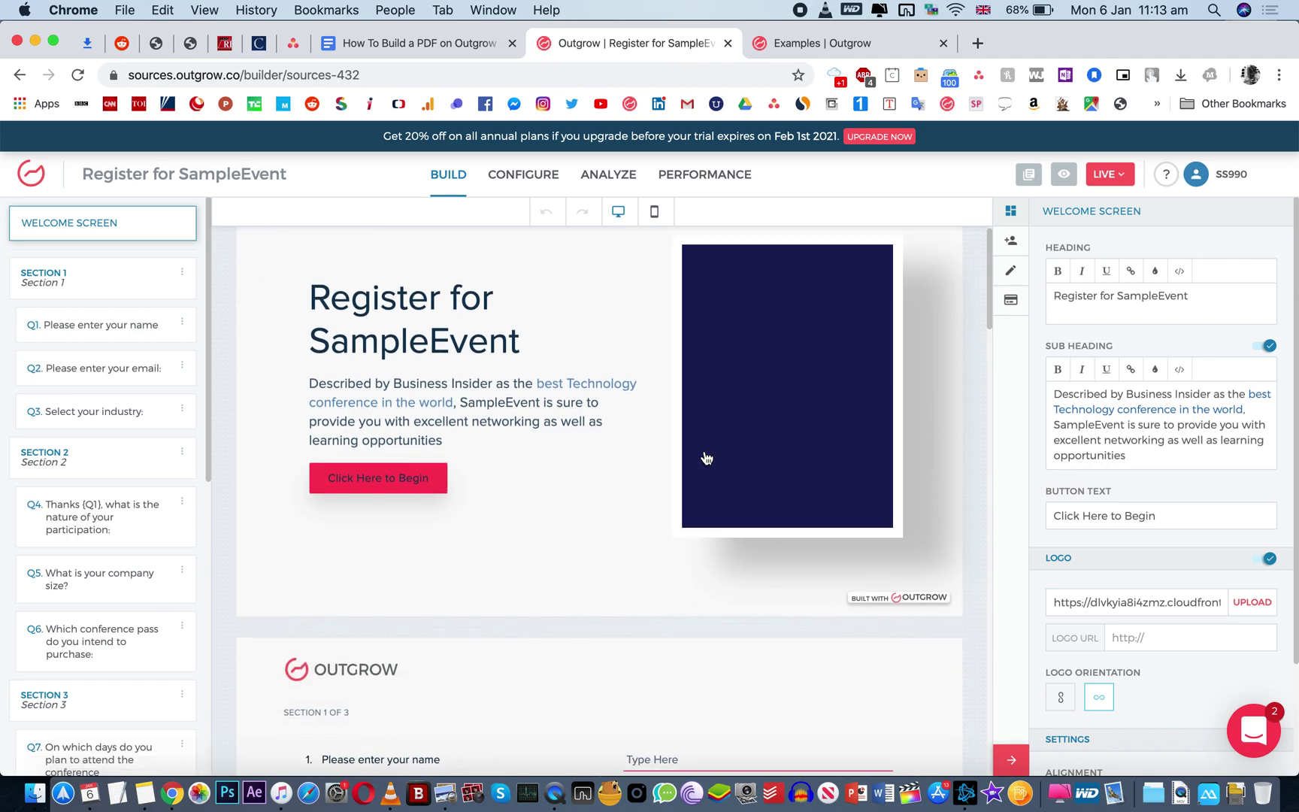
scroll(707, 458, down, 10)
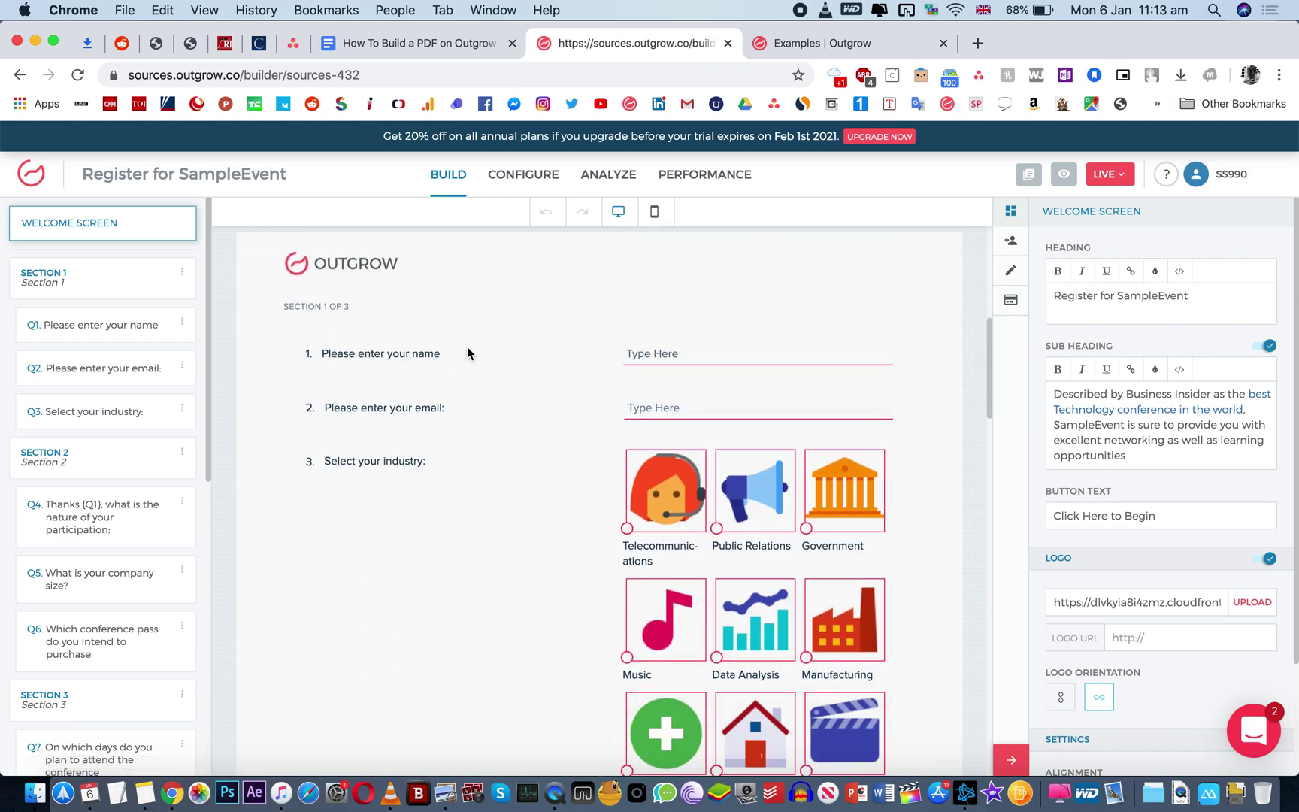
scroll(531, 415, down, 4)
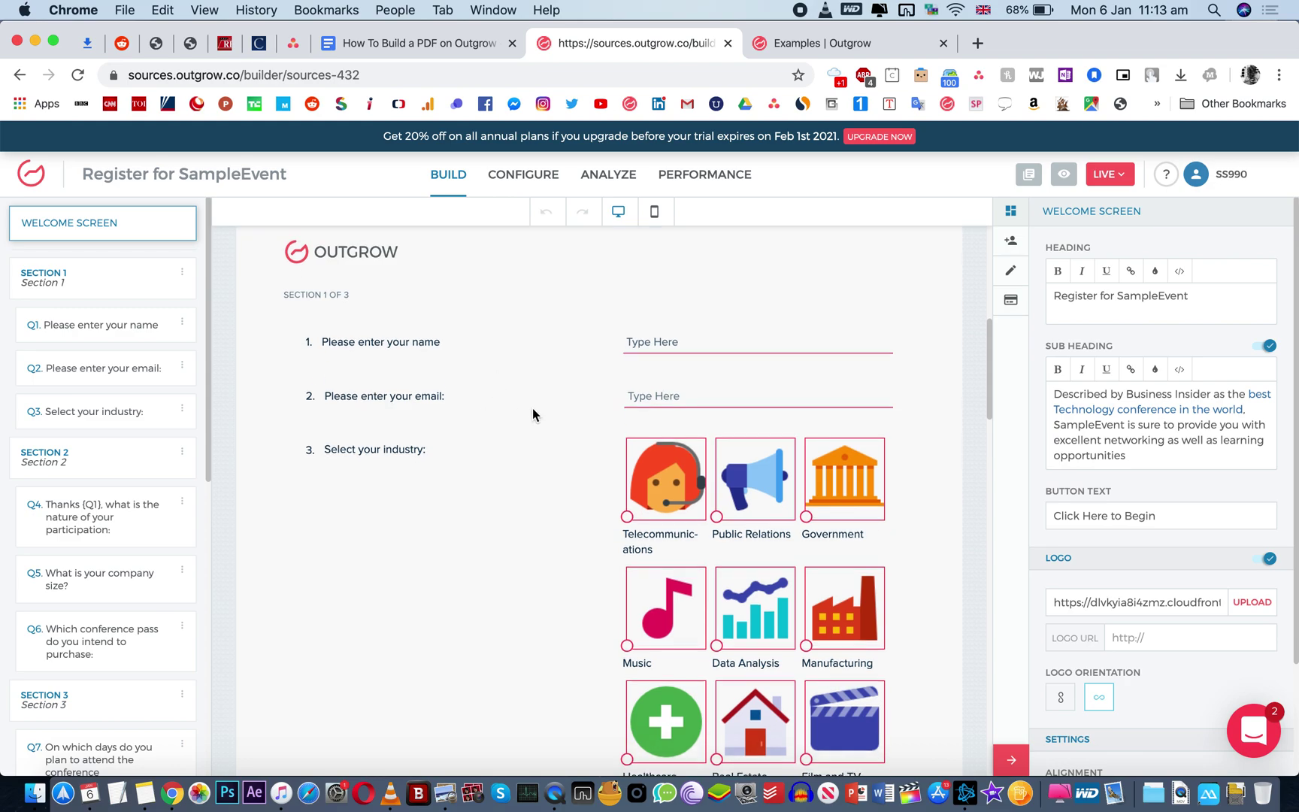
Scroll the builder preview through all three sections to the keynote-video outcome screen
scroll(765, 516, down, 10)
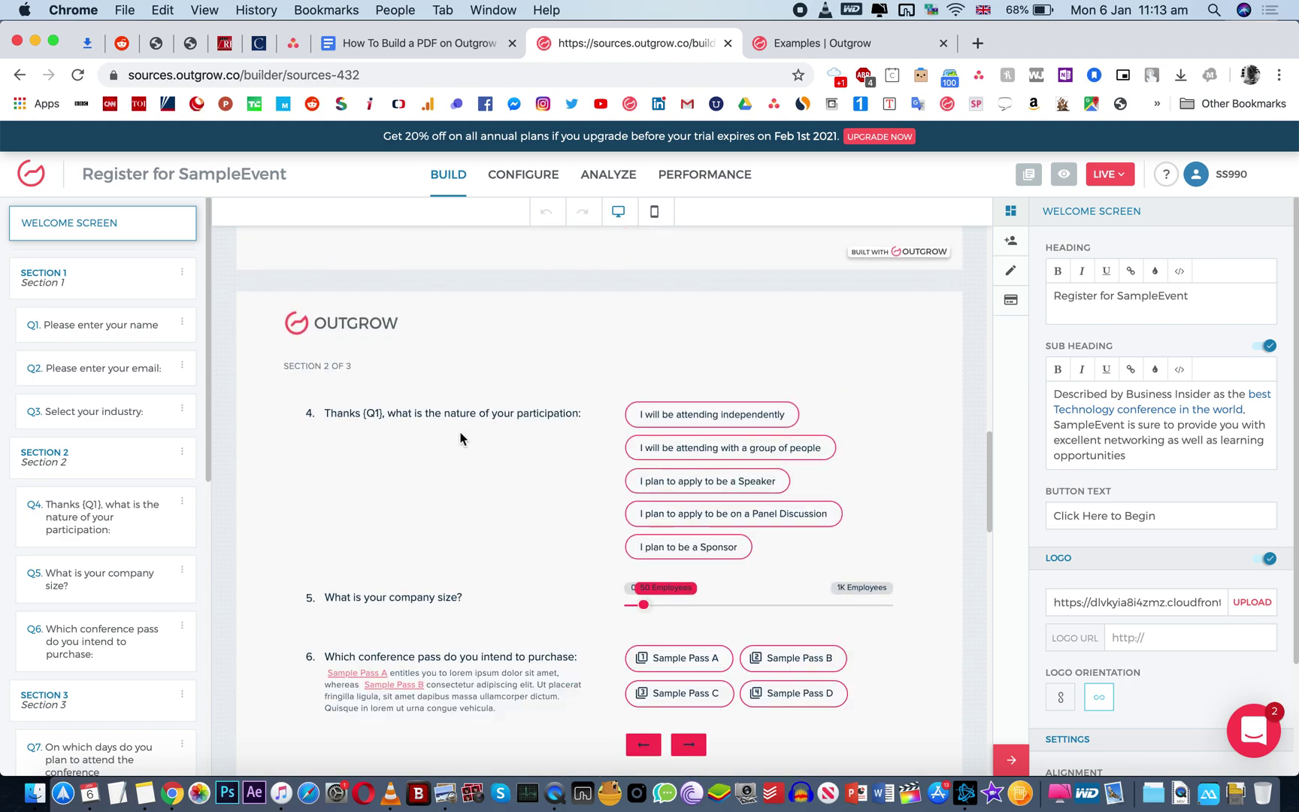
scroll(489, 421, down, 2)
scroll(514, 560, down, 5)
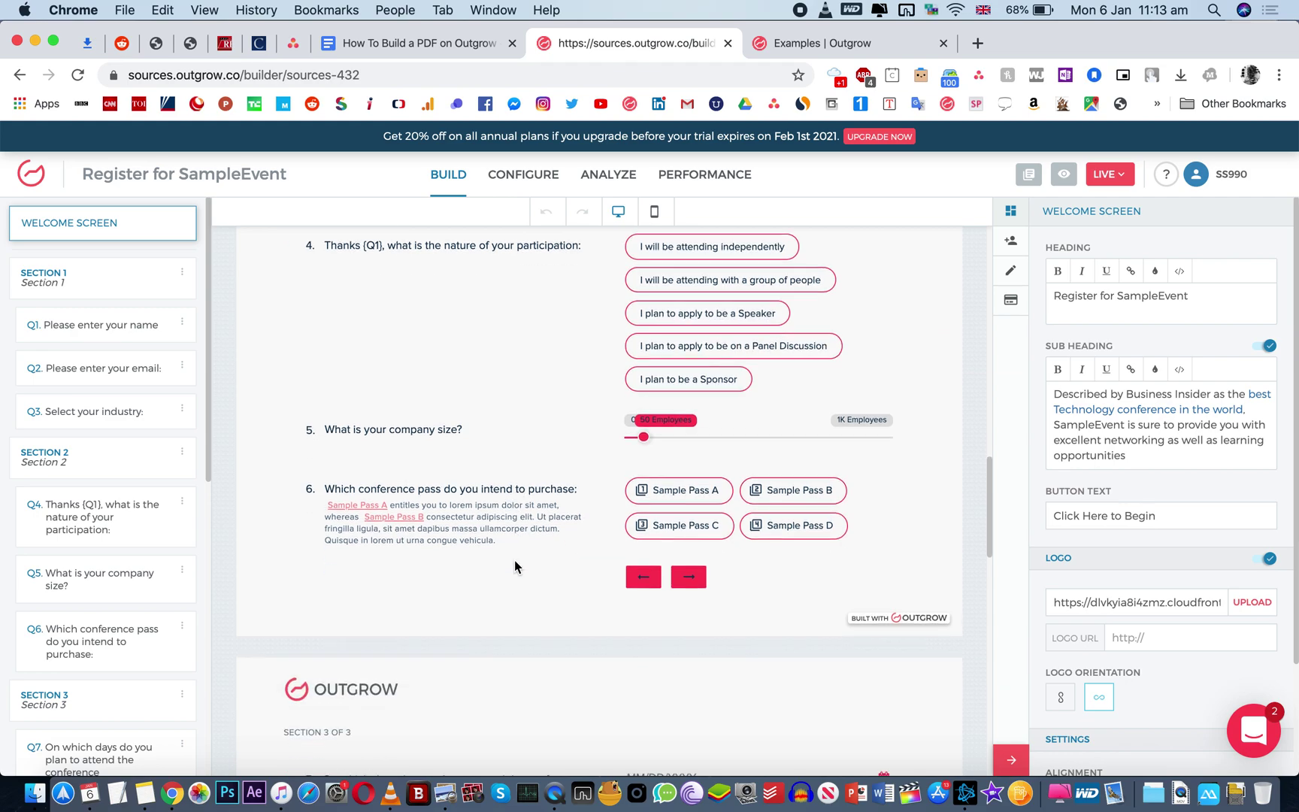
scroll(530, 500, down, 6)
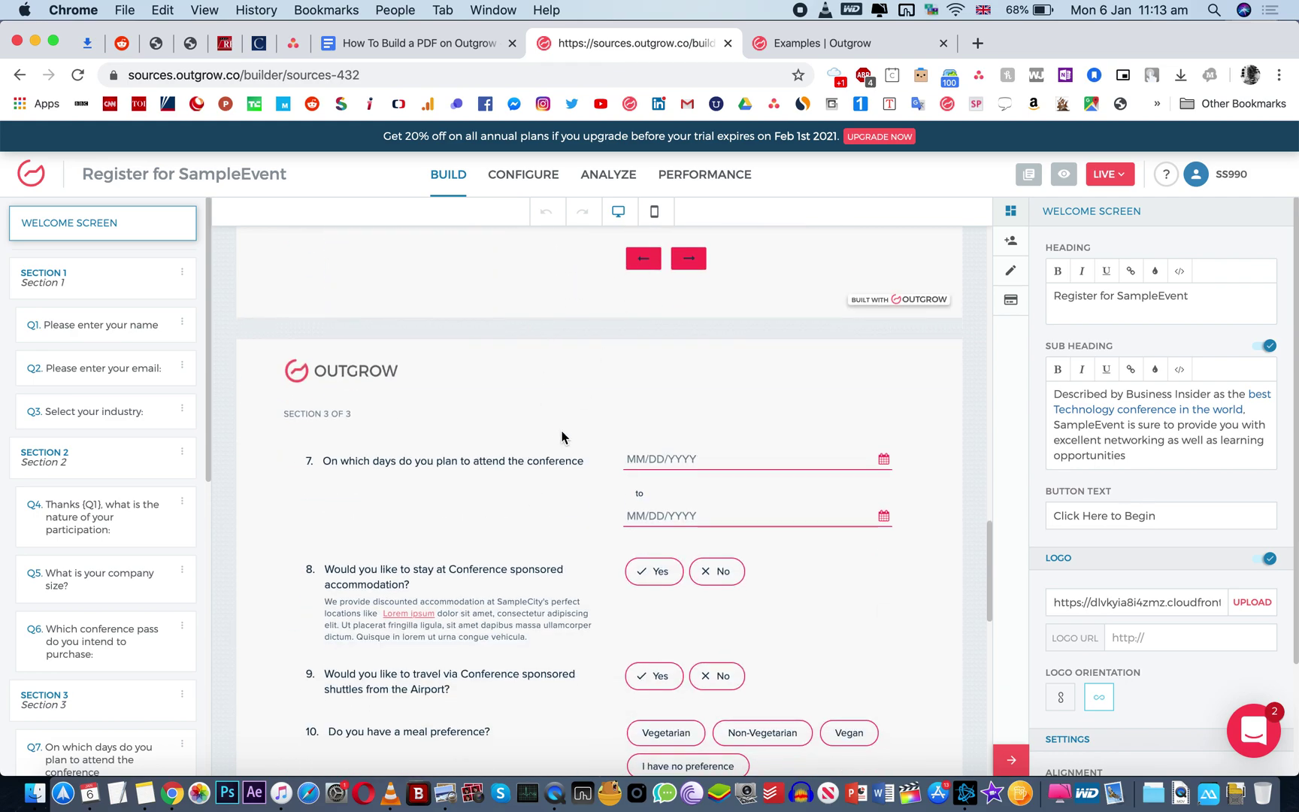
scroll(564, 436, down, 3)
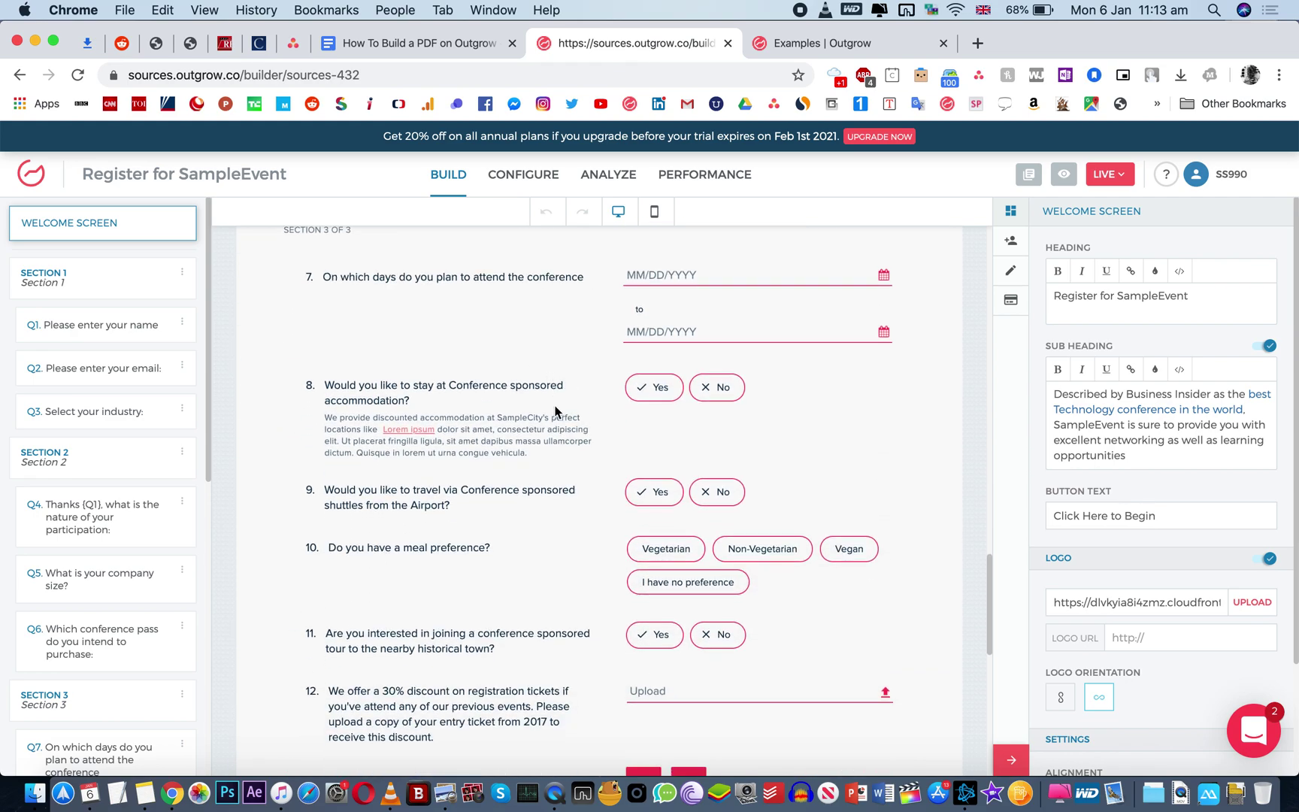
scroll(564, 406, down, 1)
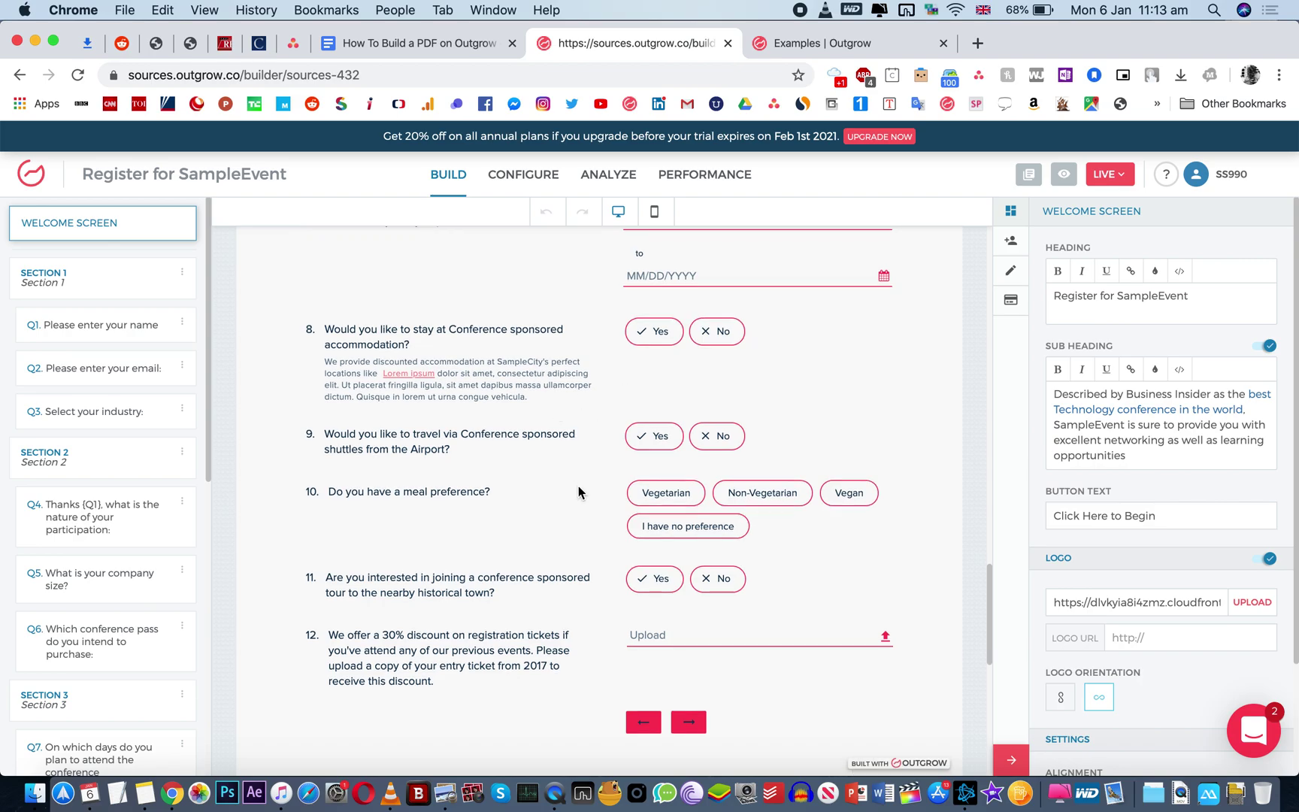
scroll(579, 493, down, 1)
scroll(579, 555, down, 4)
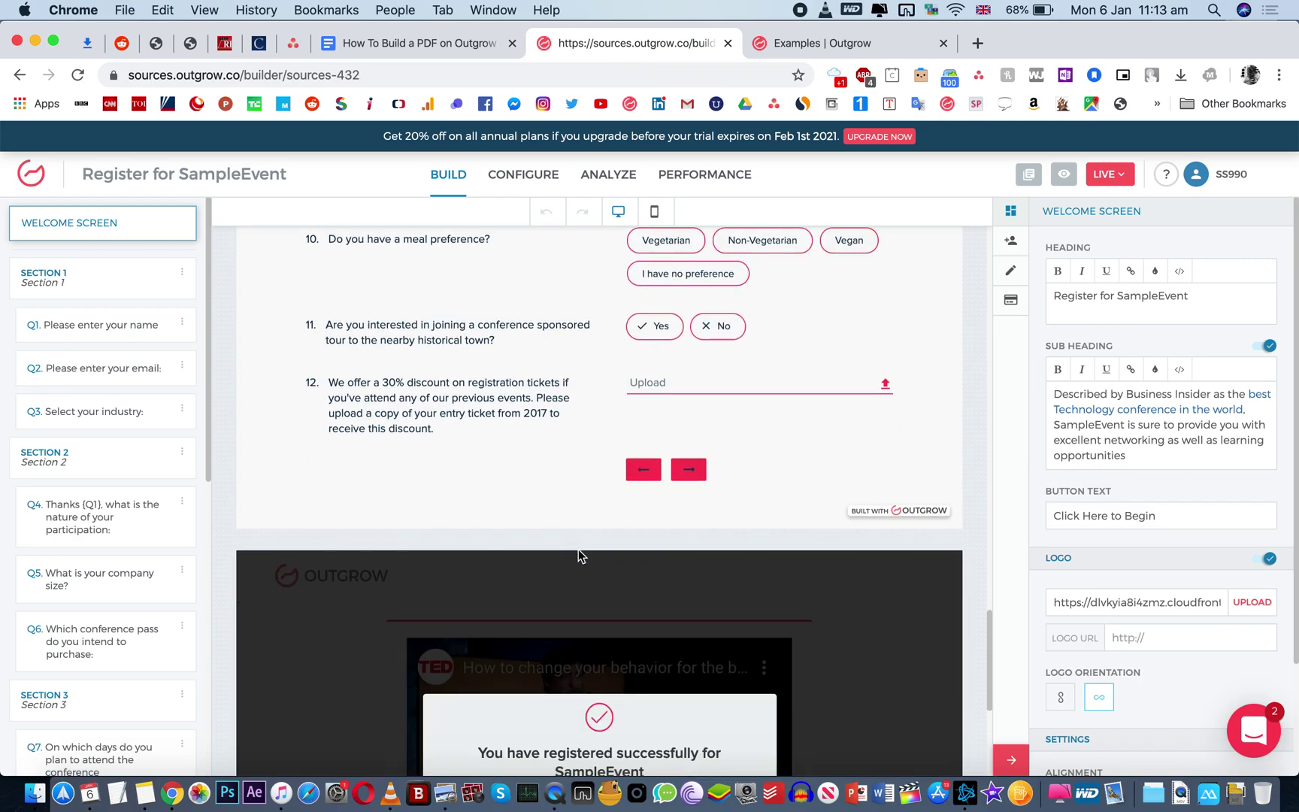
scroll(578, 555, up, 8)
scroll(579, 555, up, 10)
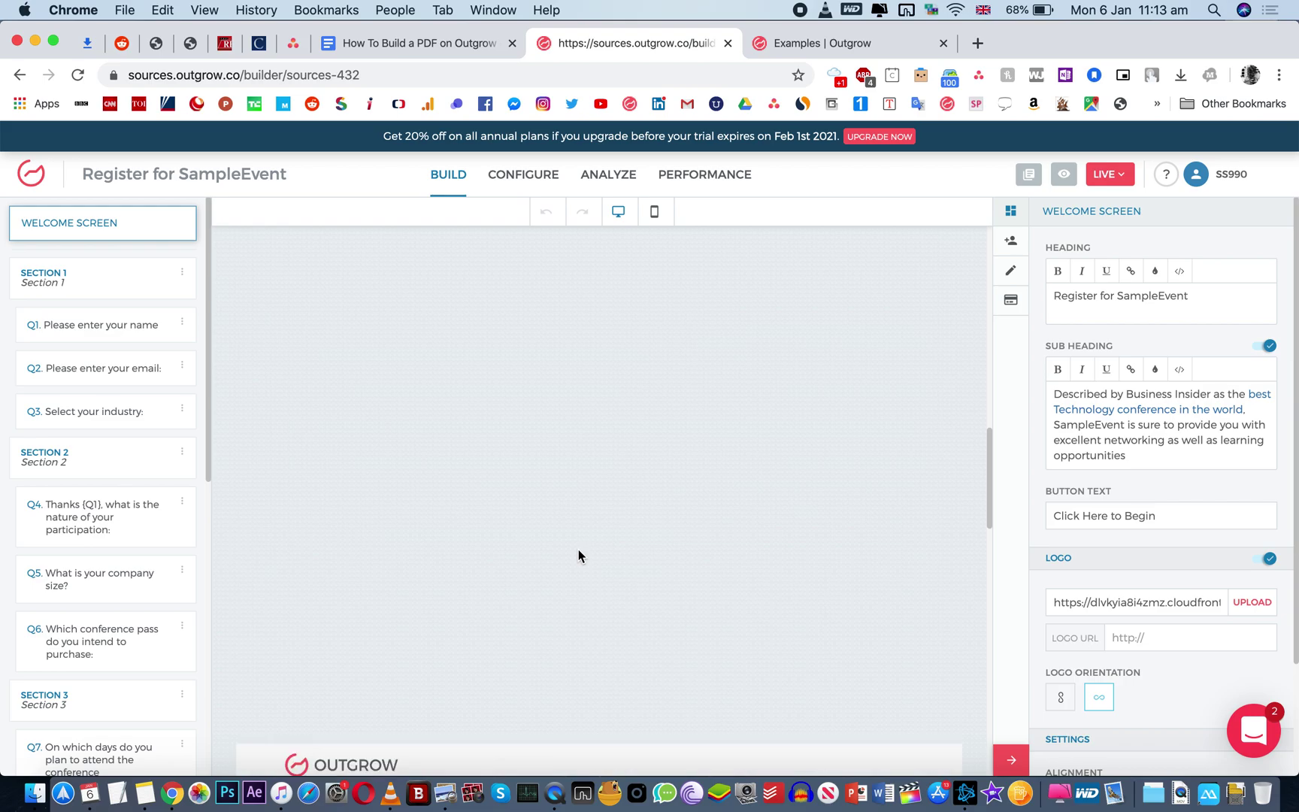
scroll(579, 555, down, 5)
scroll(579, 555, down, 7)
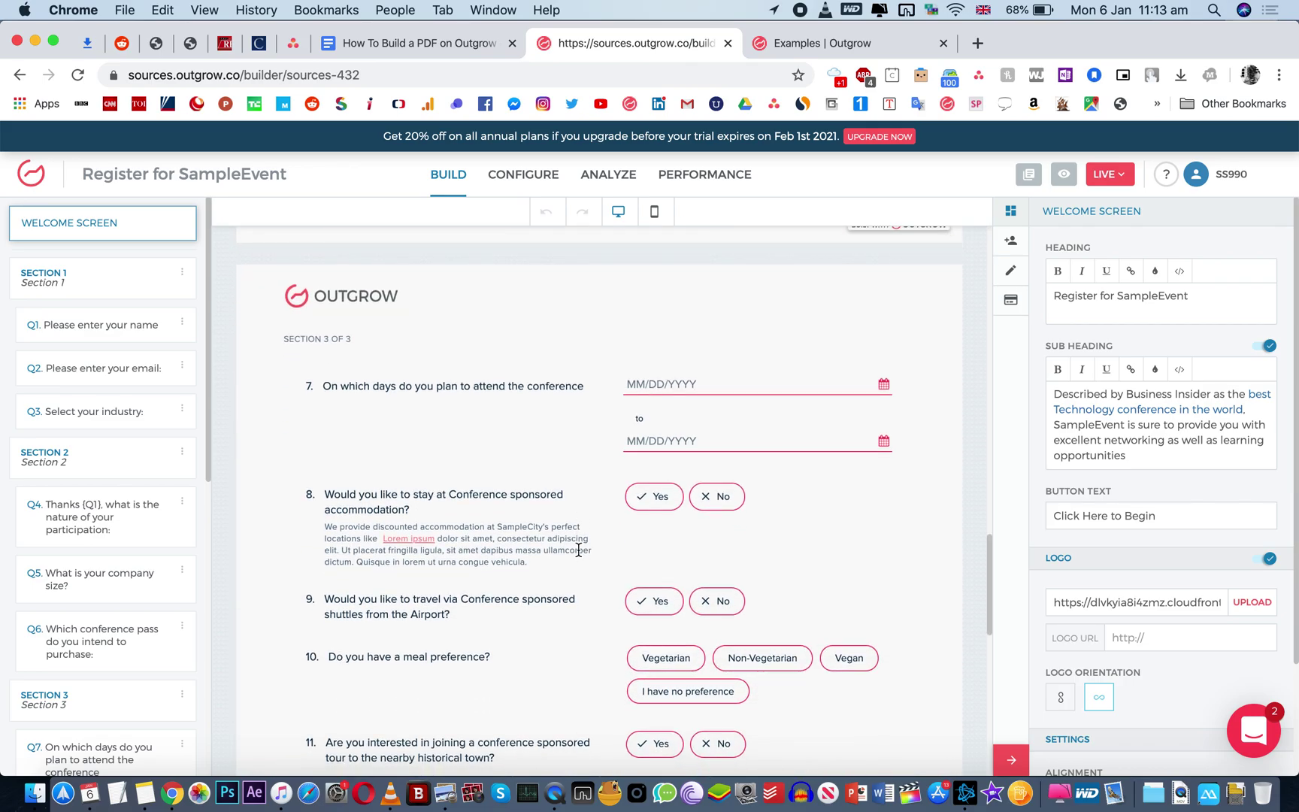
scroll(579, 551, down, 5)
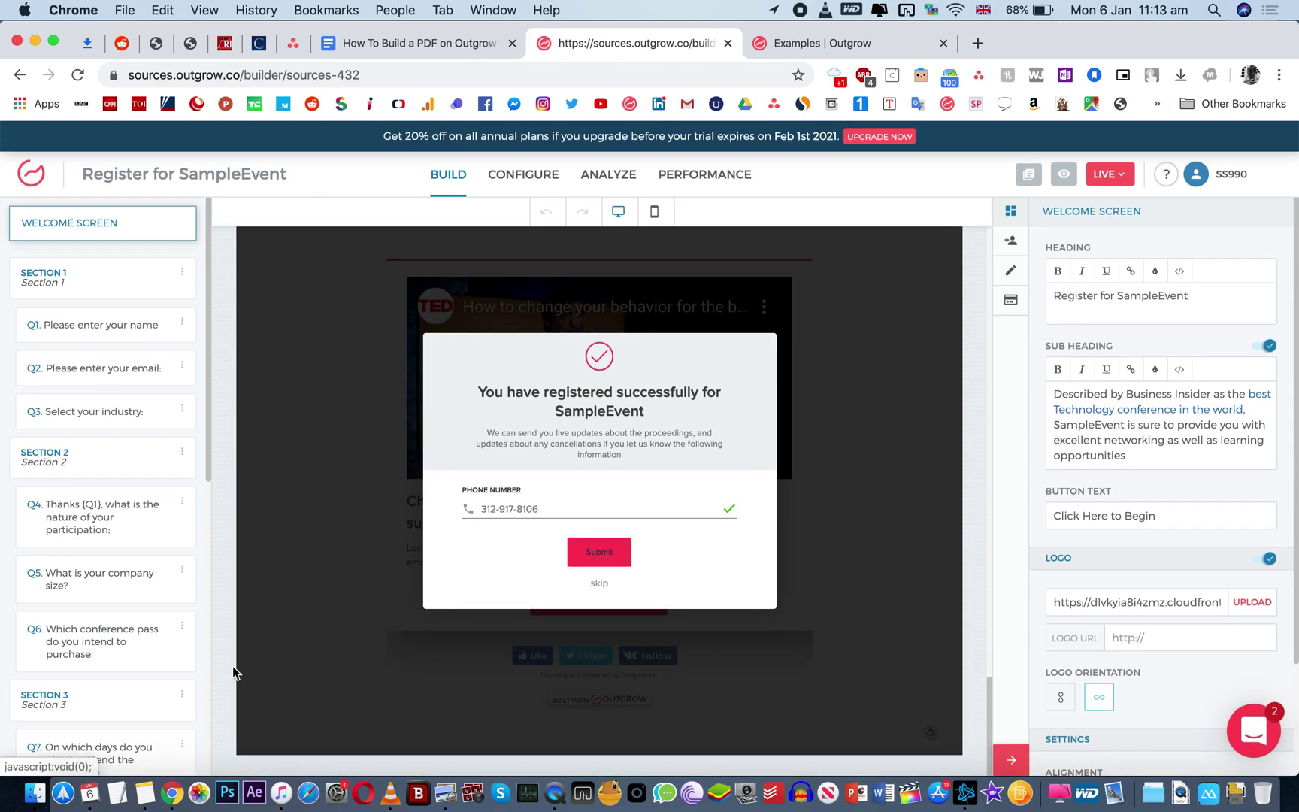
scroll(79, 612, down, 4)
scroll(79, 613, down, 4)
Set the outcome screen's call to action to Save as PDF
click(81, 742)
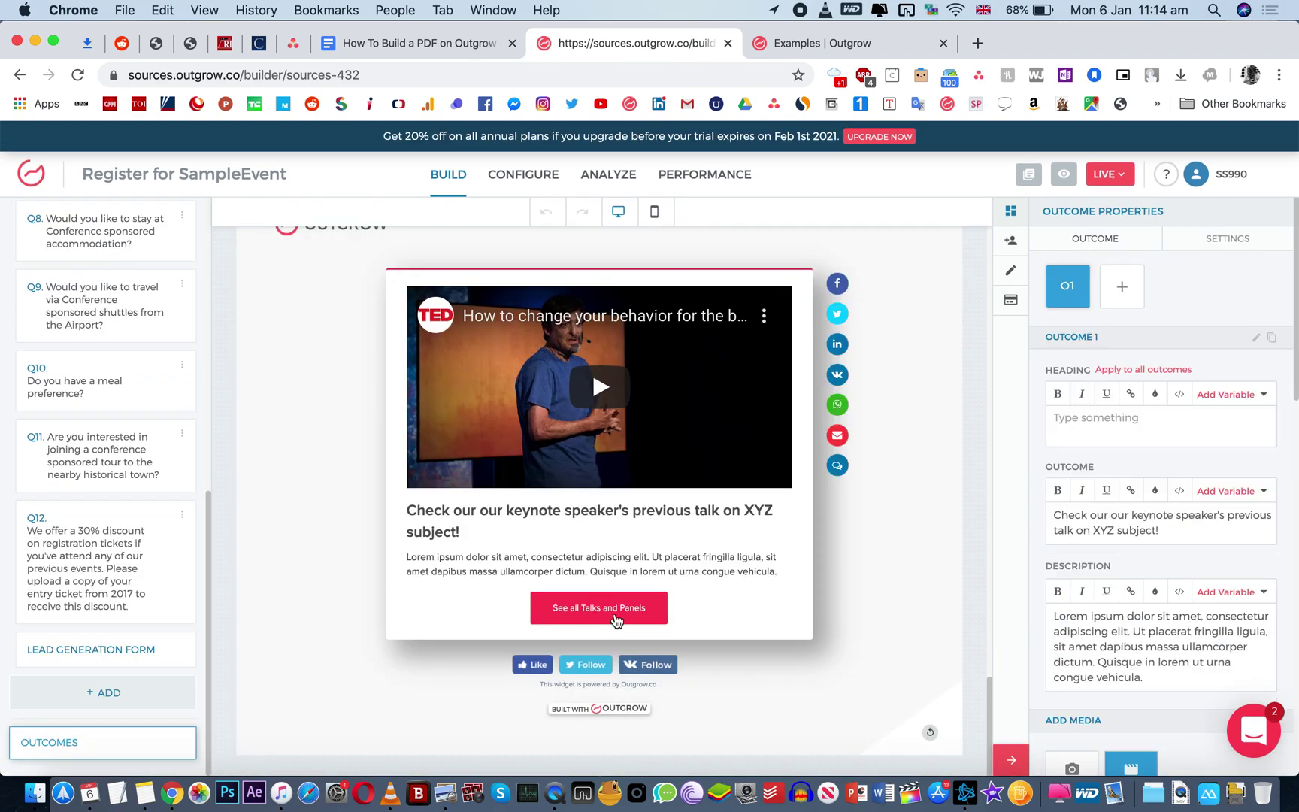
scroll(1100, 513, down, 10)
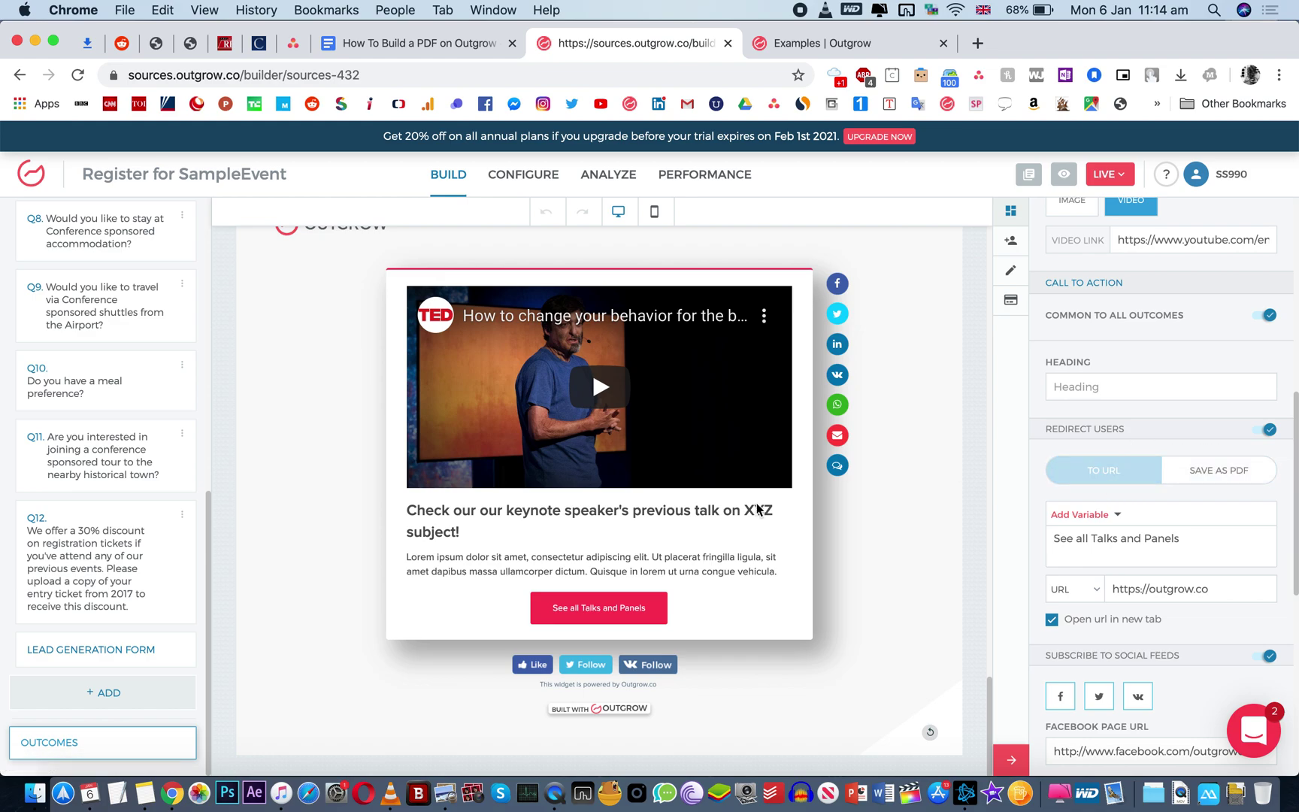
click(1236, 474)
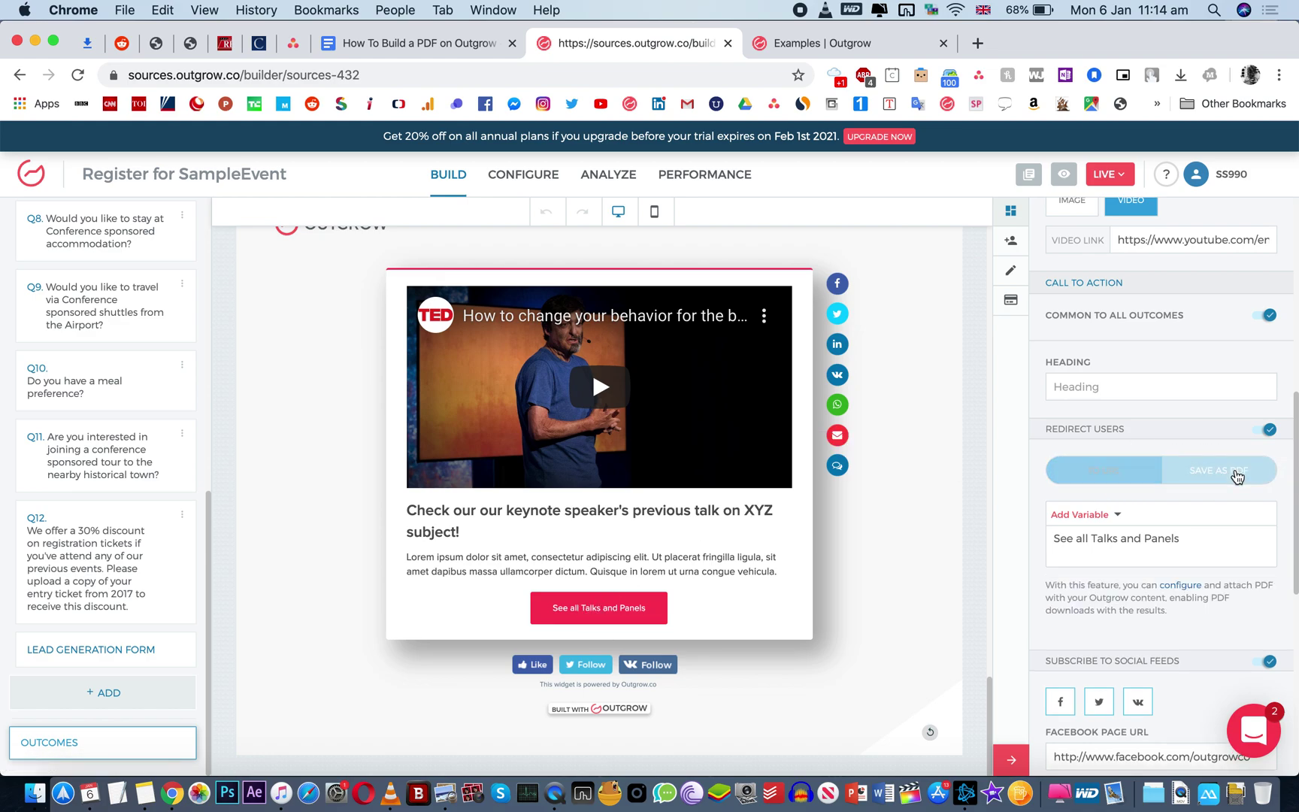
Rewrite the results button label as 'Save a Copy of Your Answers'
triple_click(1192, 547)
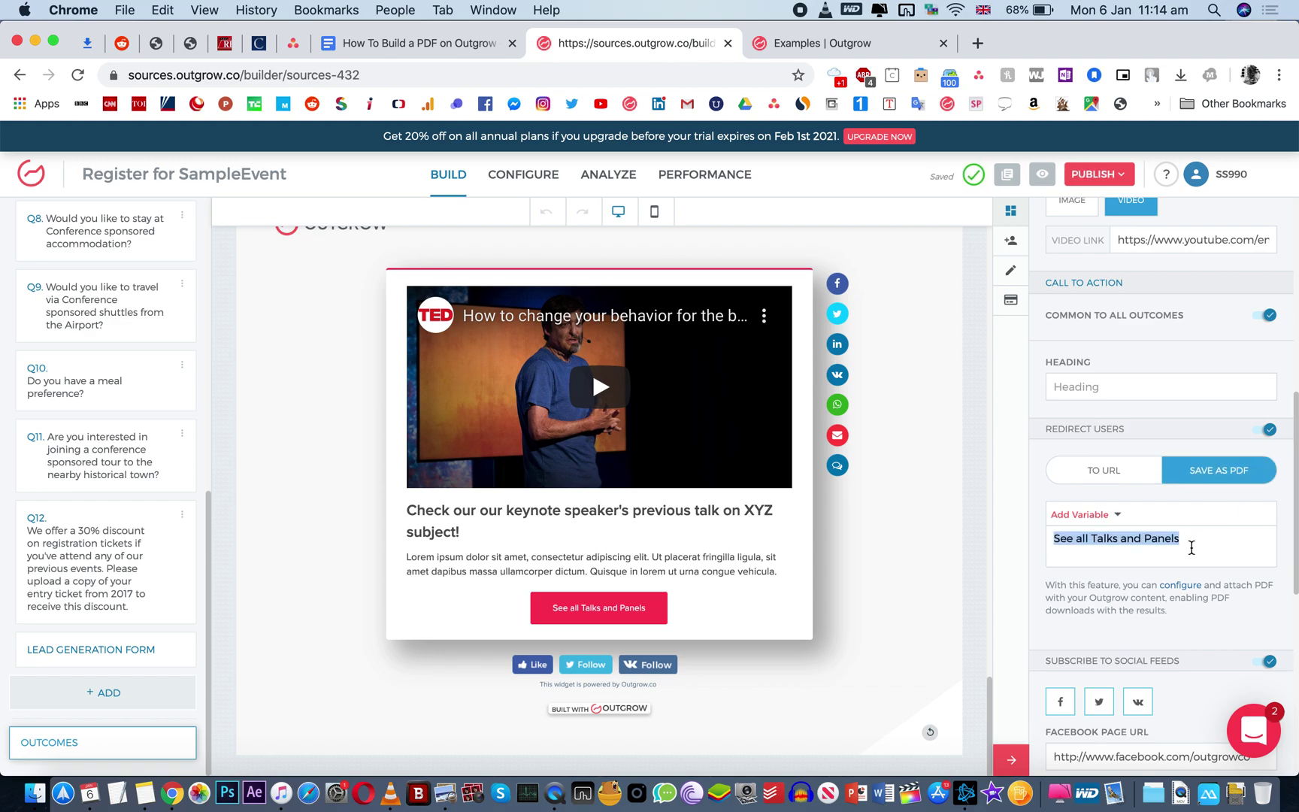
click(1073, 540)
triple_click(1073, 539)
key(Right)
text(Sav)
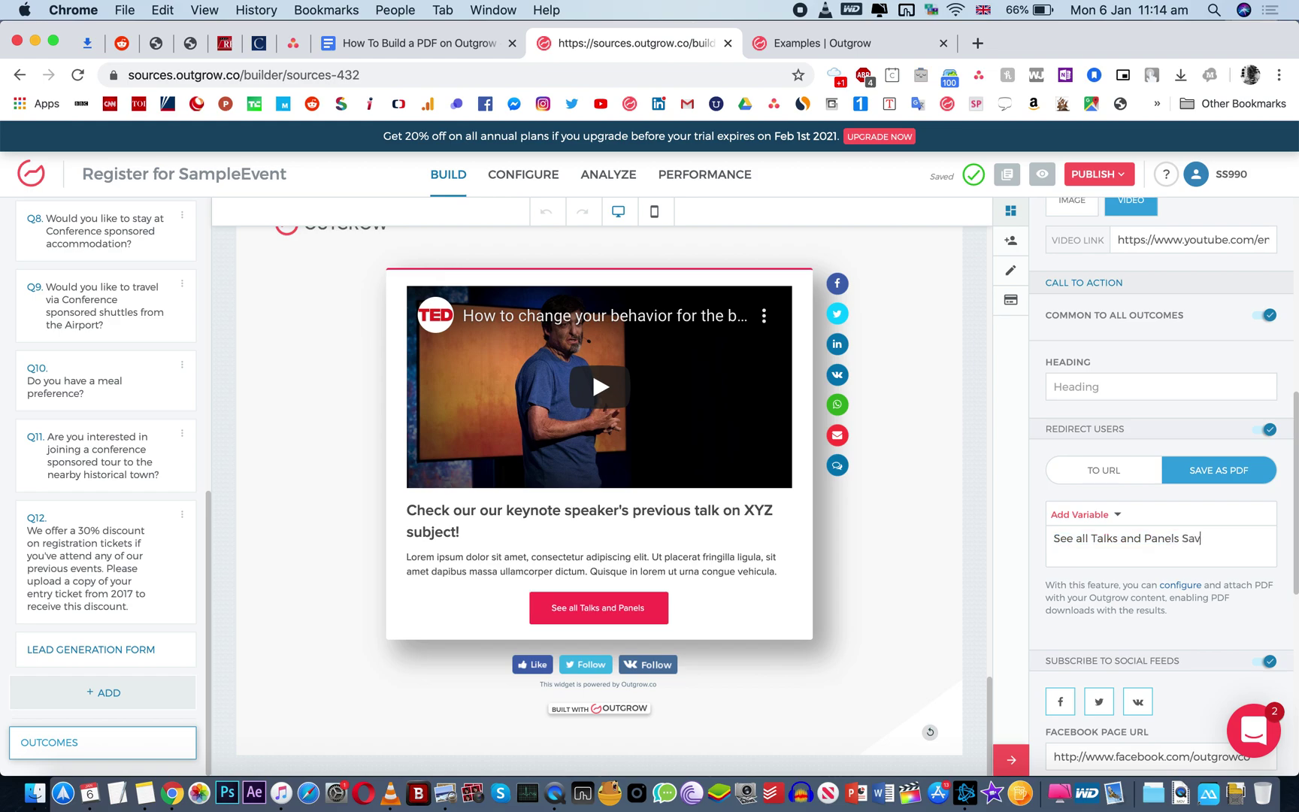
text(e your Results for Later)
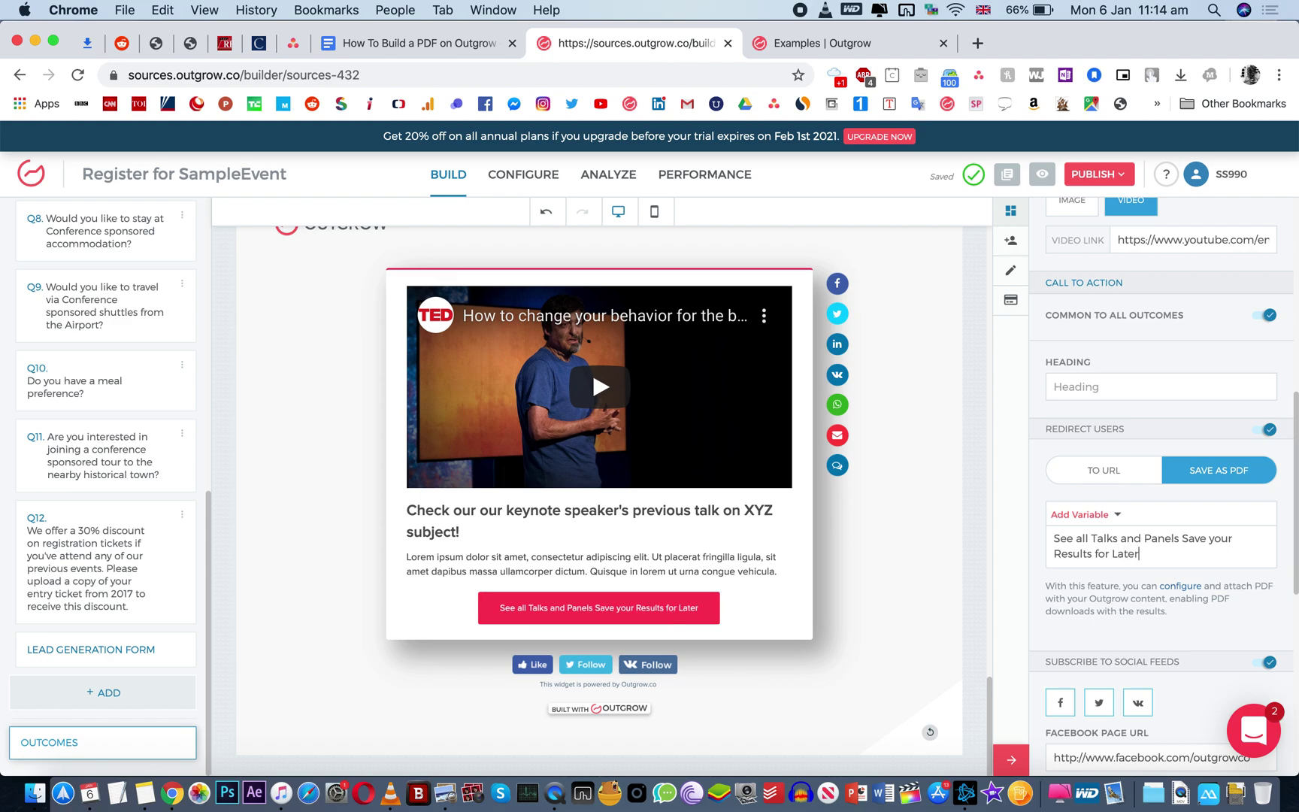
key(Up)
key(super+shift+Left)
key(BackSpace)
key(shift+Right)
key(shift+Right)
key(shift+Right)
key(shift+Right)
key(shift+Right)
key(shift+Right)
key(shift+Right)
key(shift+Right)
key(shift+Right)
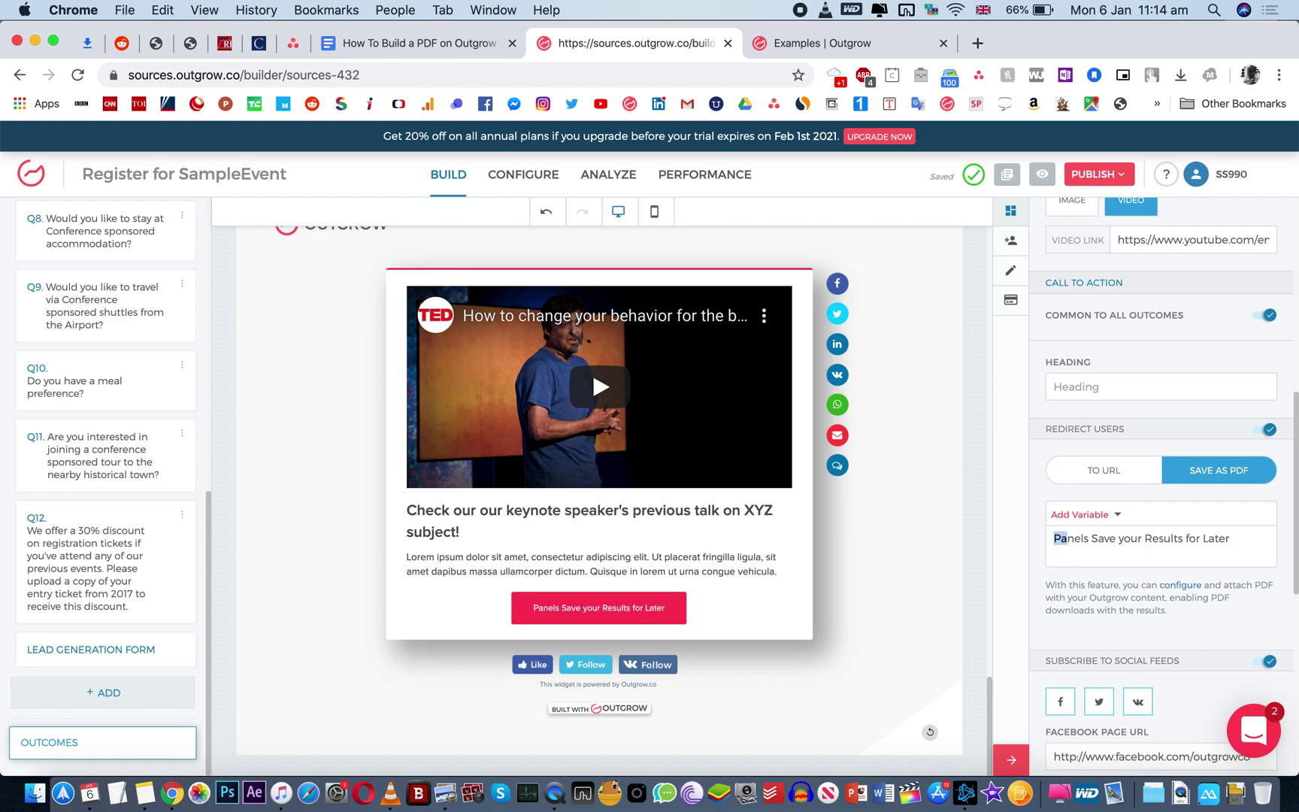
key(shift+Right)
key(shift+Right)
key(BackSpace)
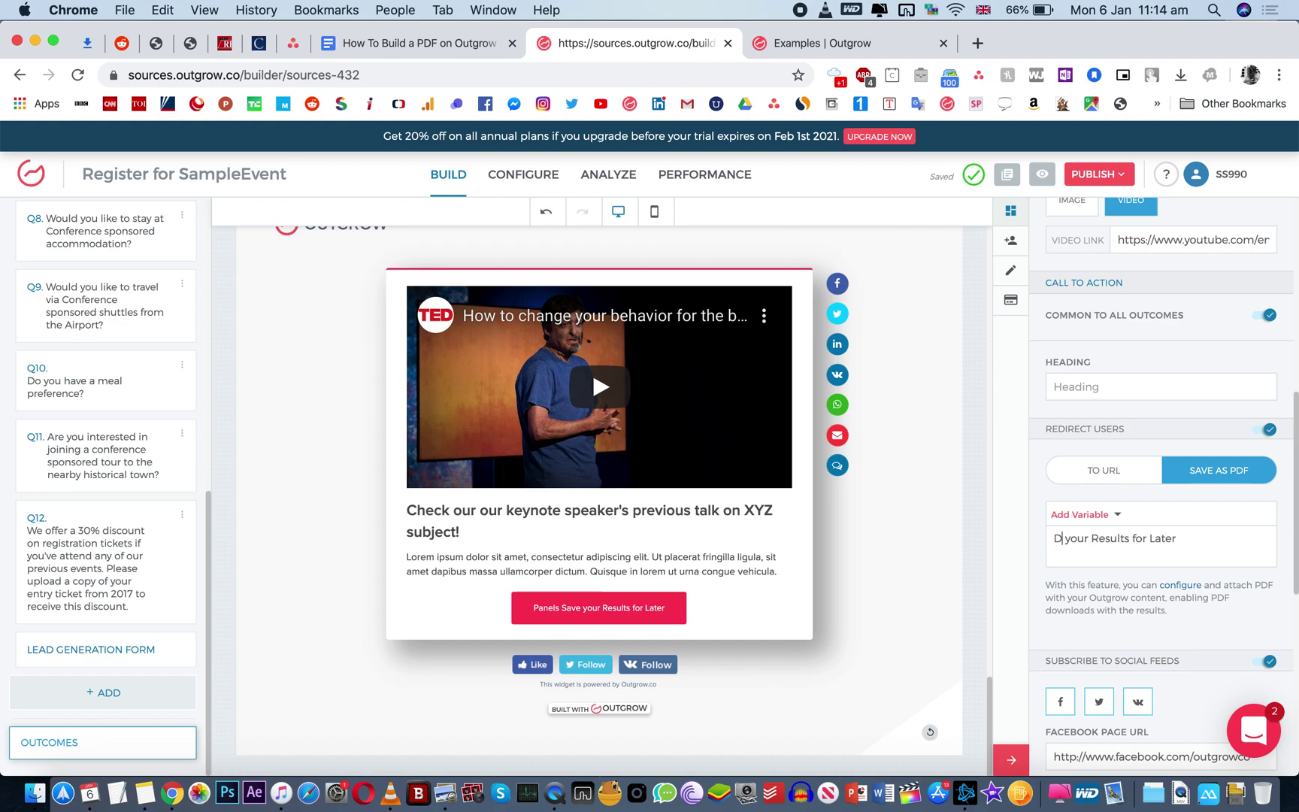
text(Do)
key(super+shift+Right)
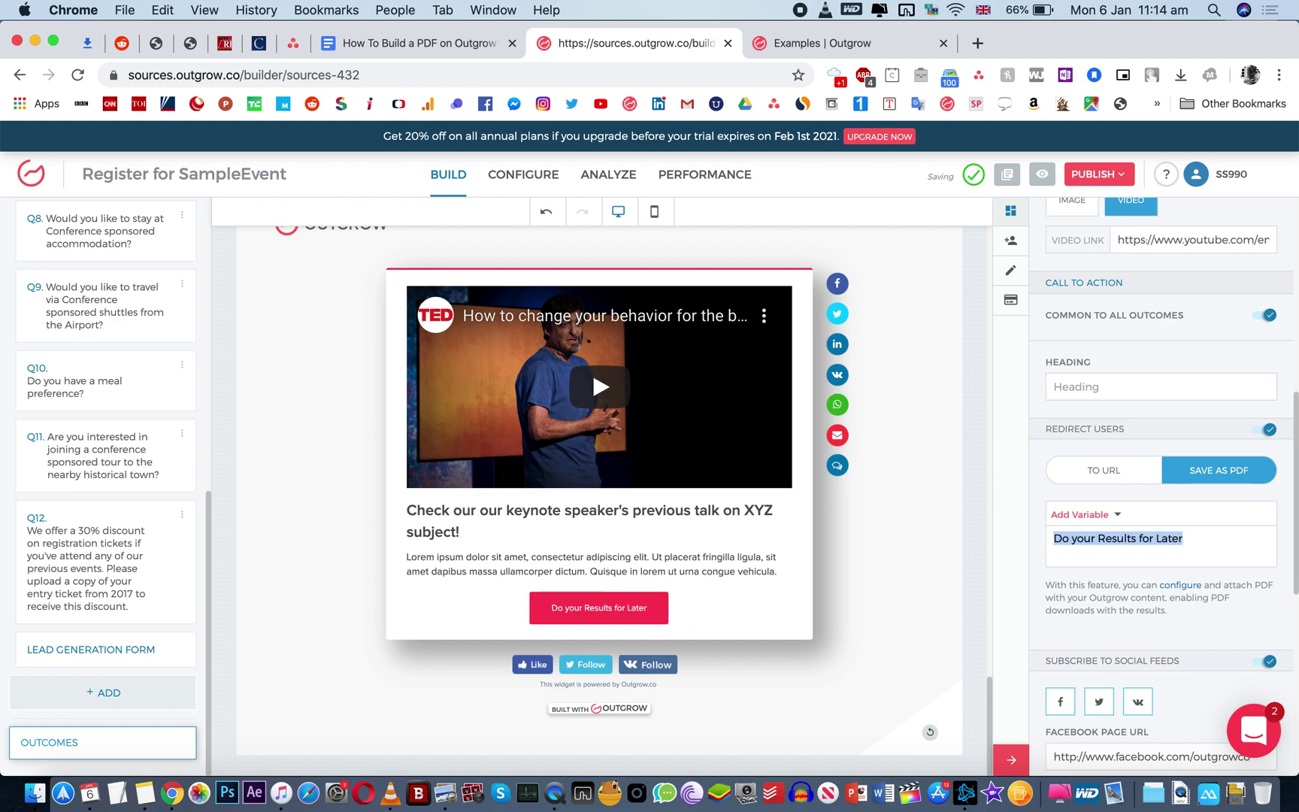
text(Save a Copy of)
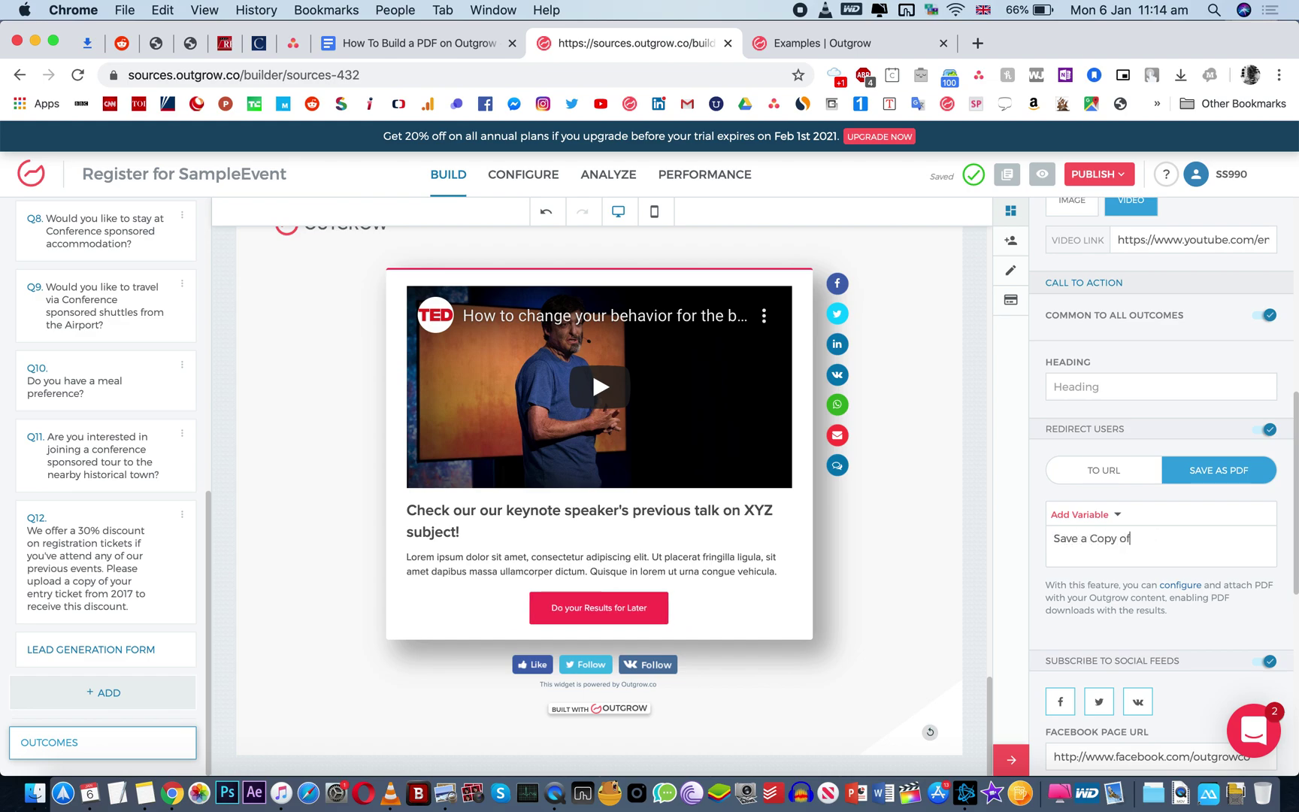
text( Your Answers)
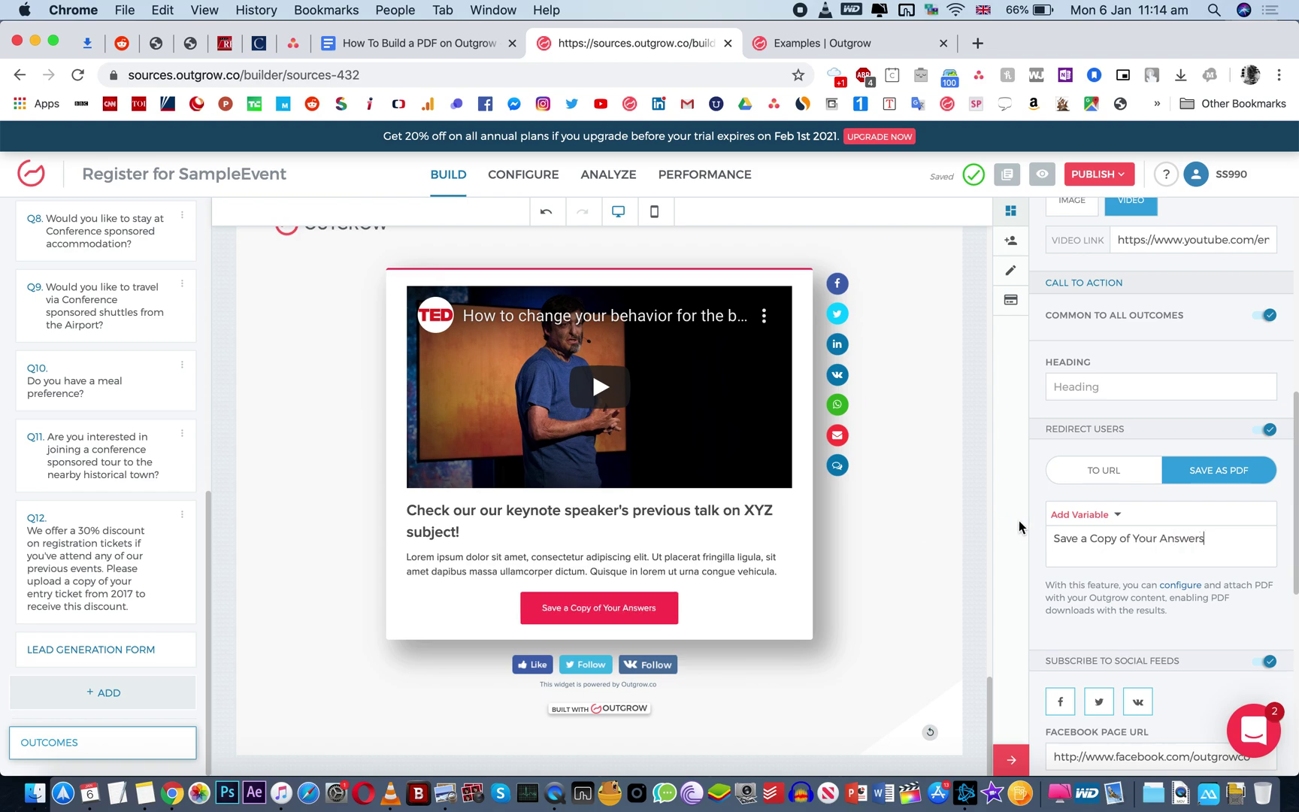
Undo the label back to 'See all Talks and Panels' and open PDF Configuration for Results
click(555, 214)
click(556, 215)
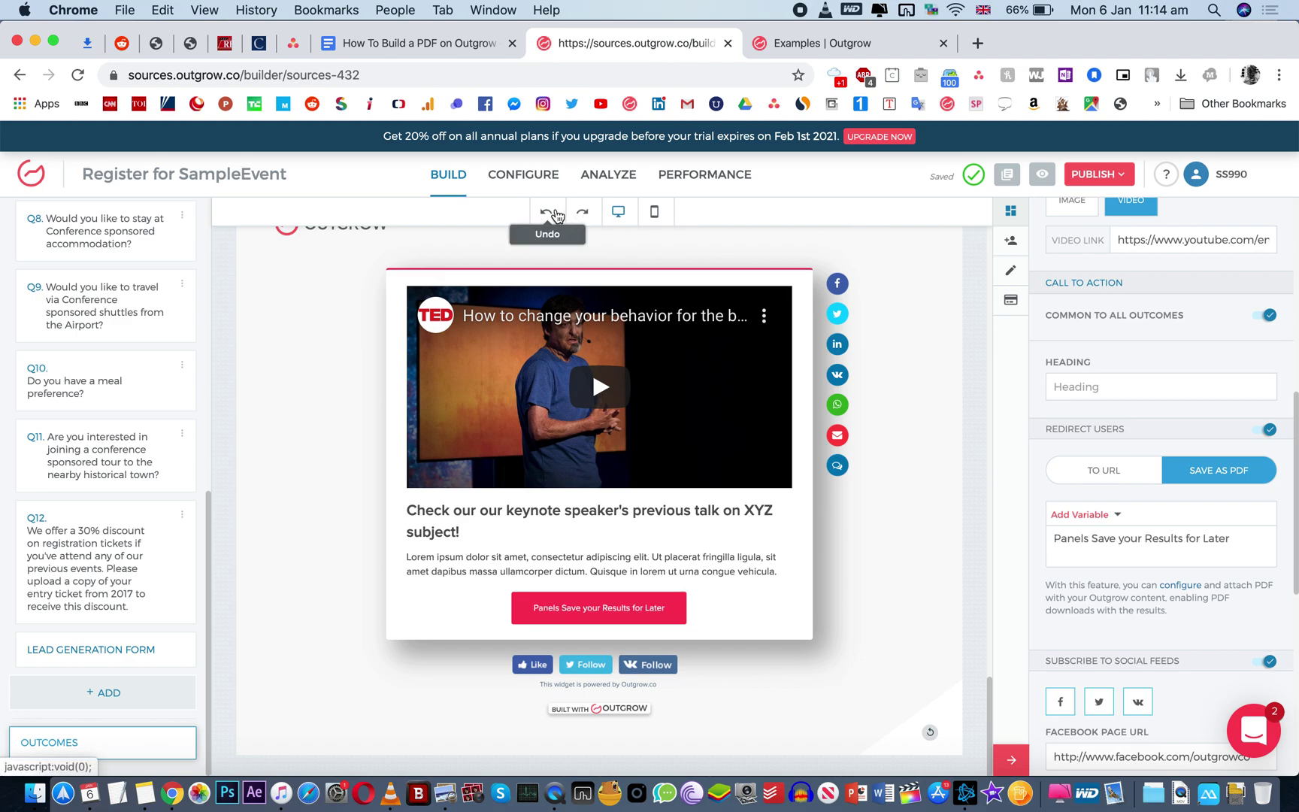
click(556, 214)
click(554, 214)
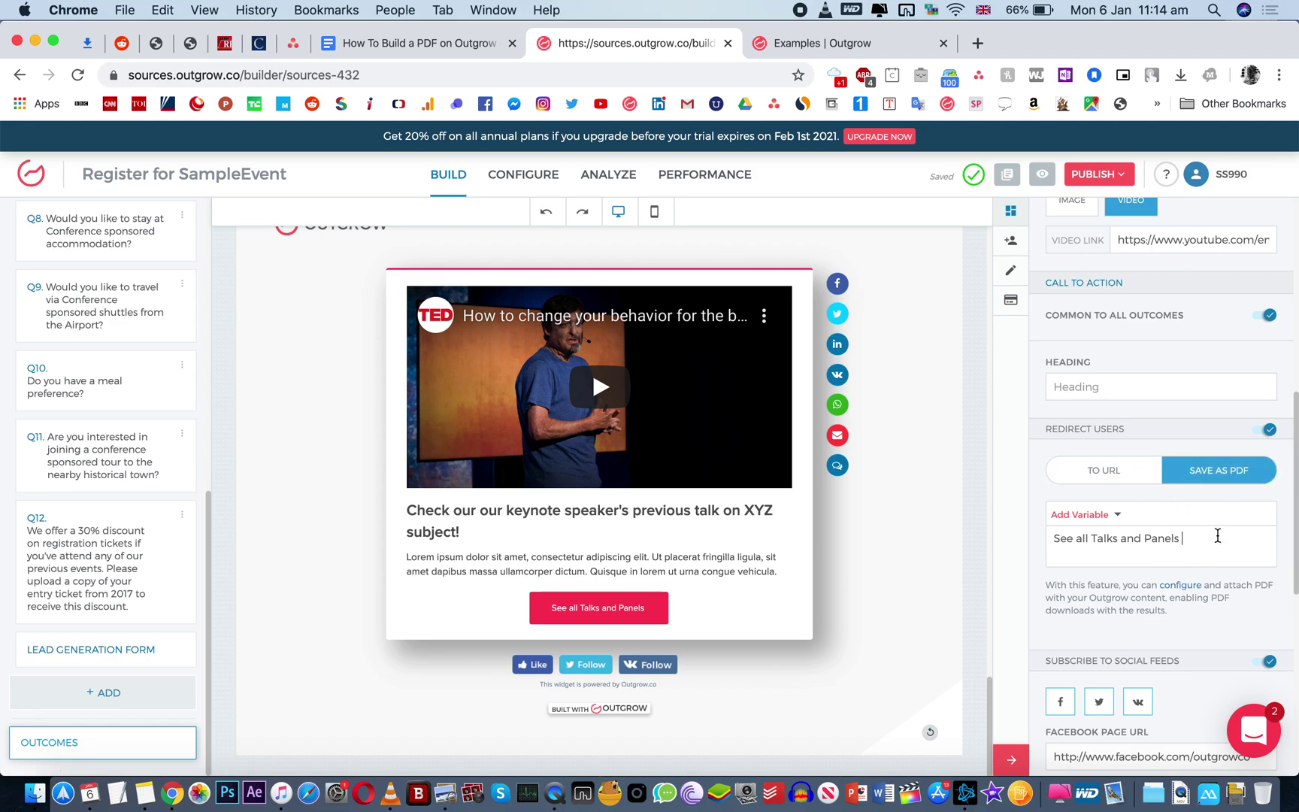
scroll(1201, 594, down, 3)
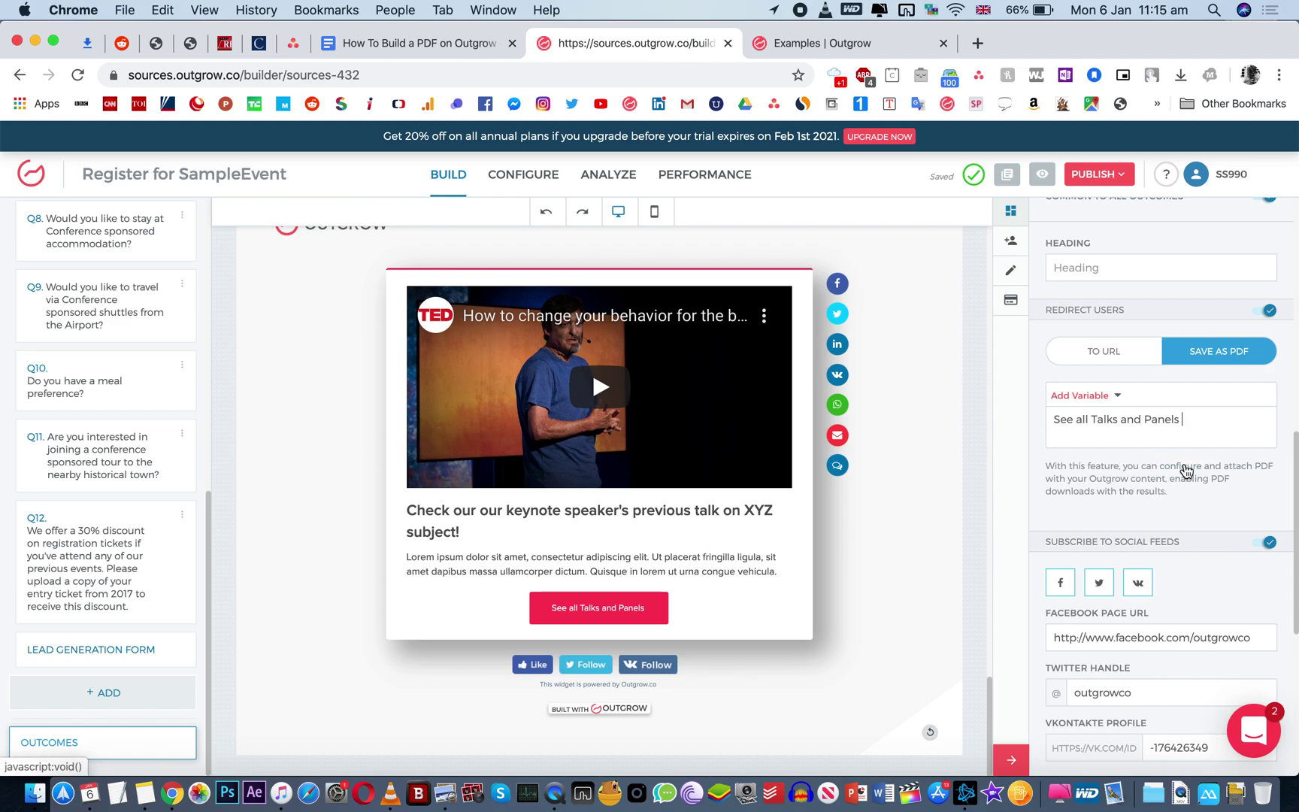
click(1185, 473)
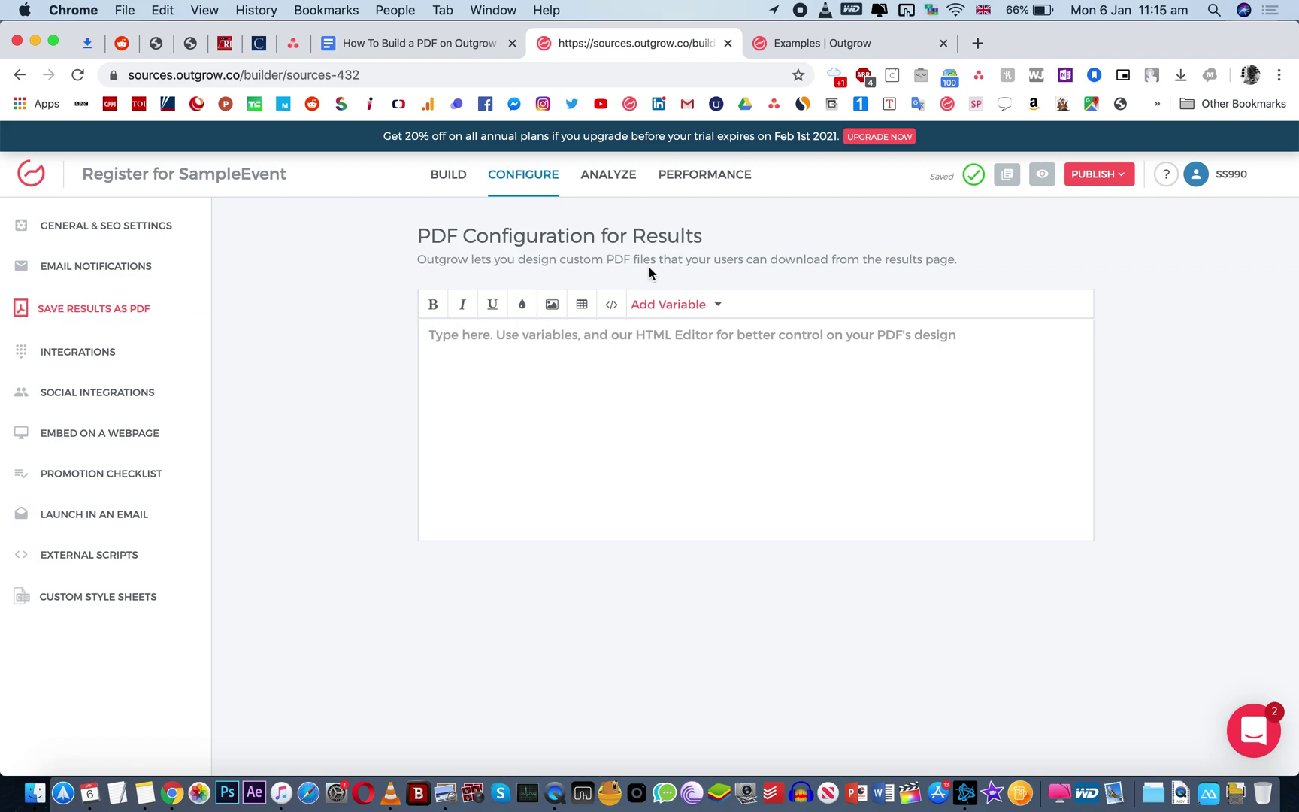
Insert the {Q1} name and {Q2} email answer variables into the PDF content
click(678, 310)
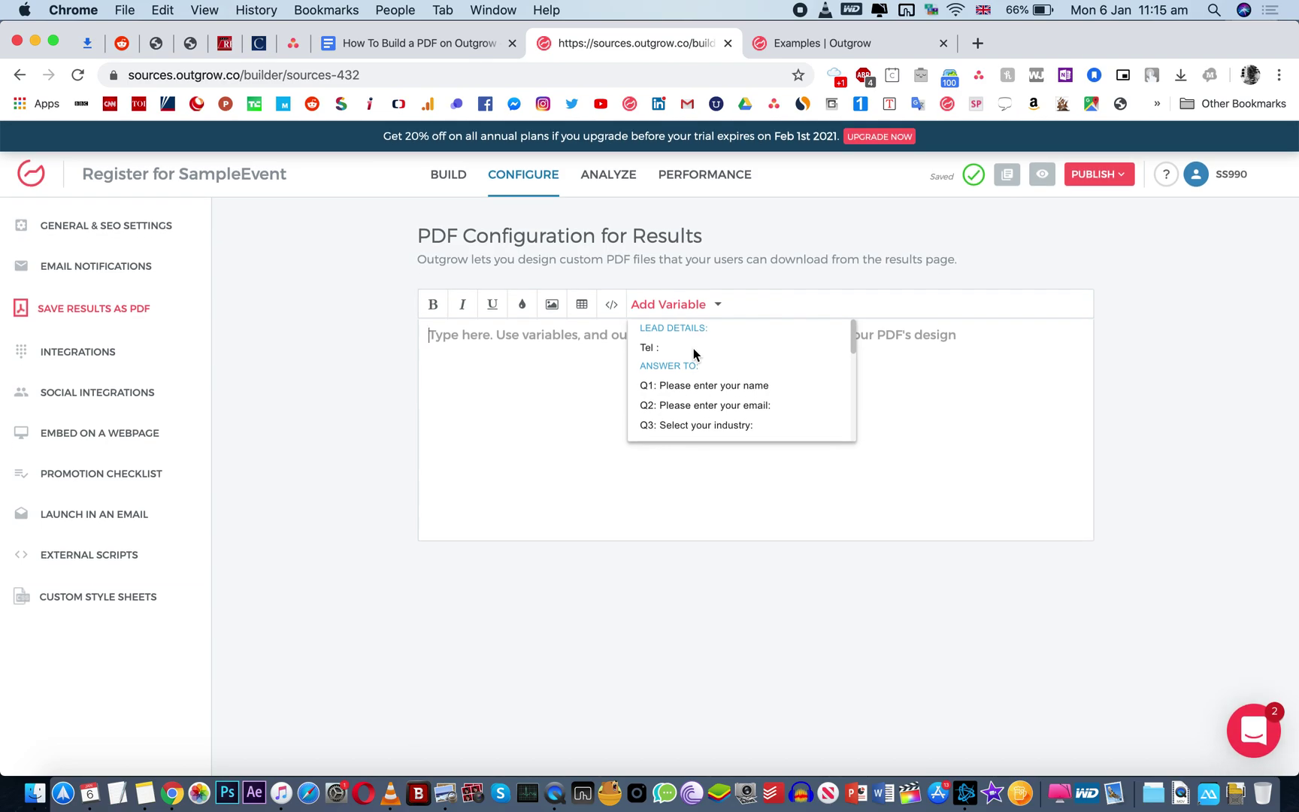
click(707, 386)
click(686, 312)
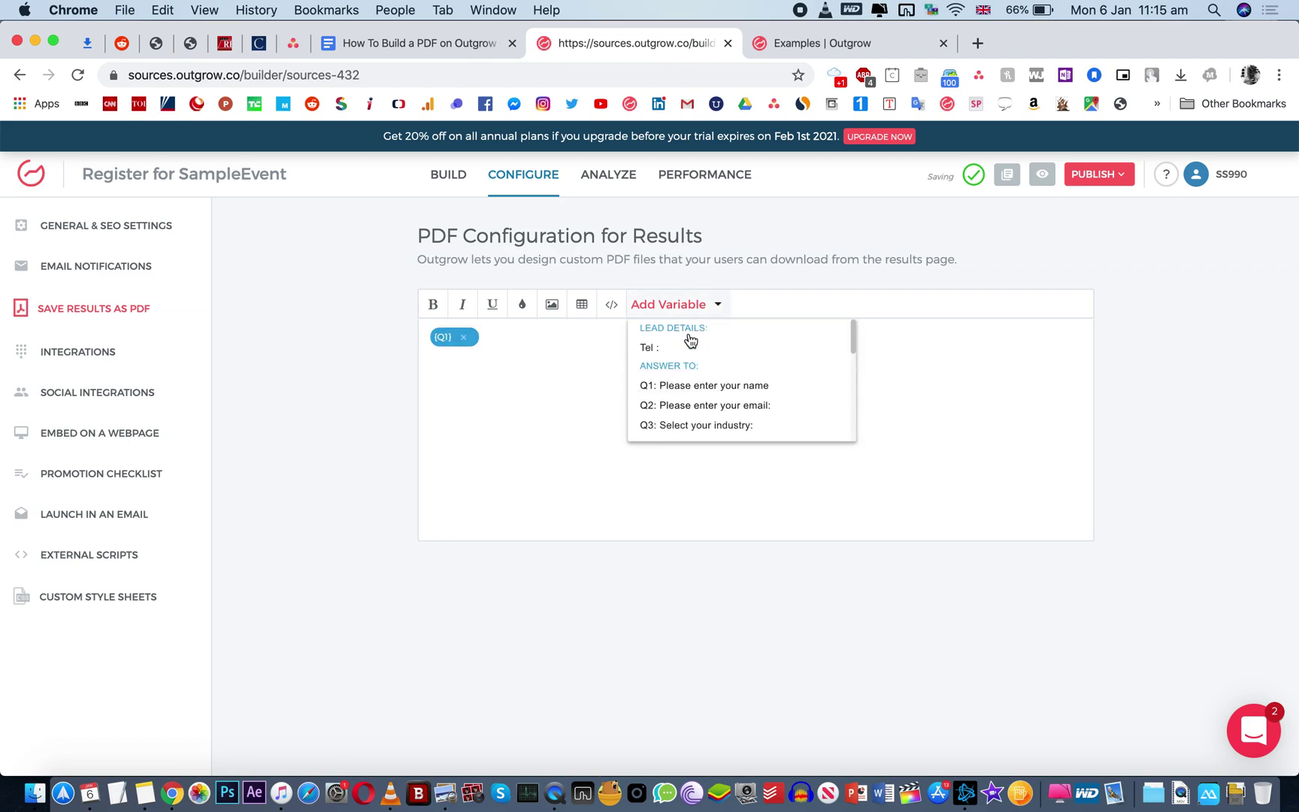
click(701, 405)
click(698, 312)
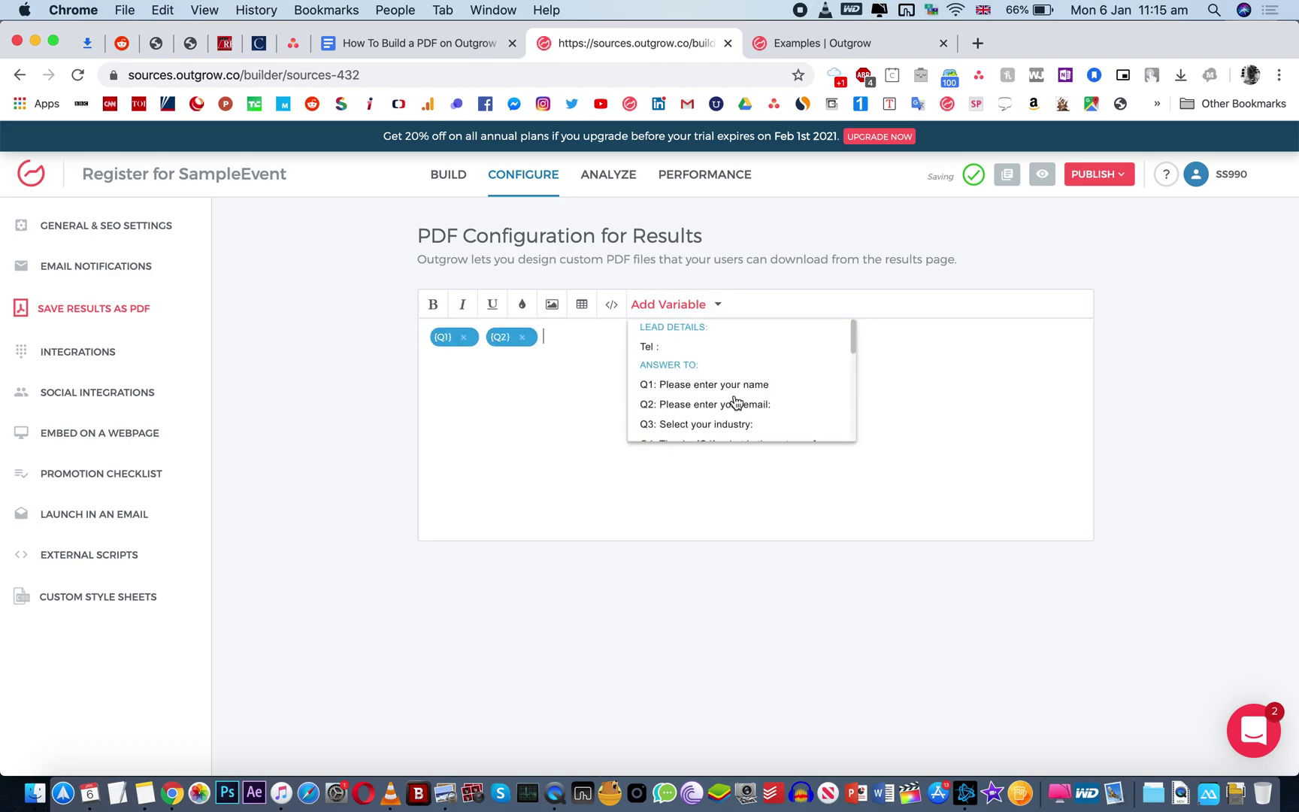
scroll(736, 402, down, 10)
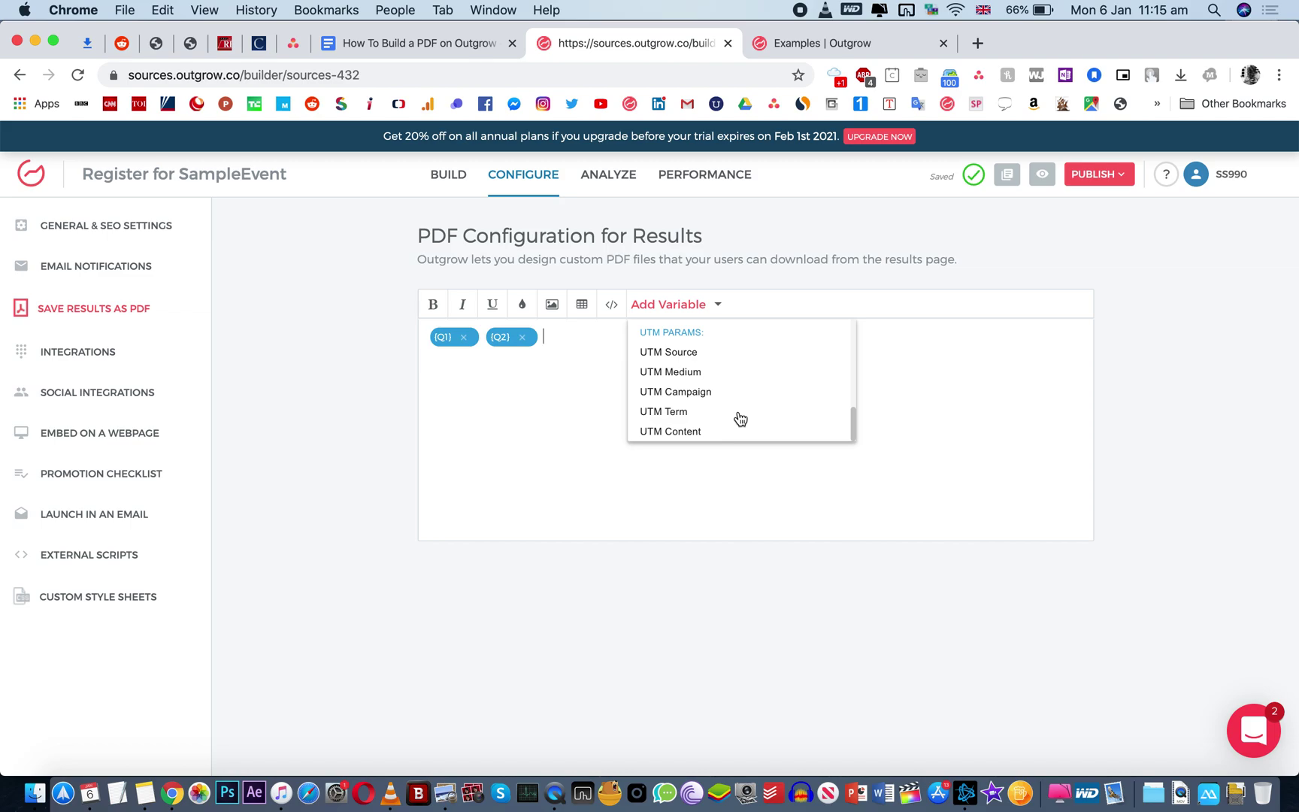
click(603, 490)
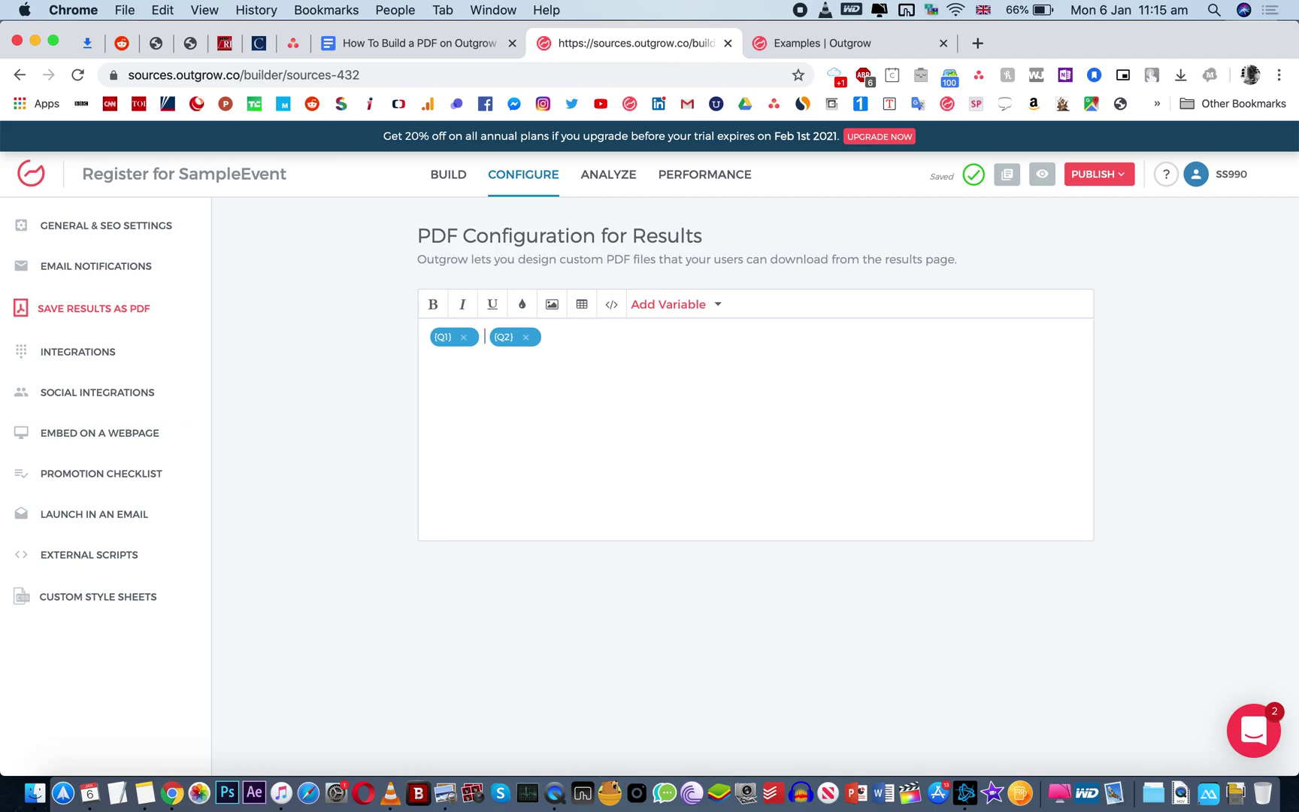
Add a 'Hi {Q1},' greeting line above the answer variables in the PDF text
key(Return)
key(Return)
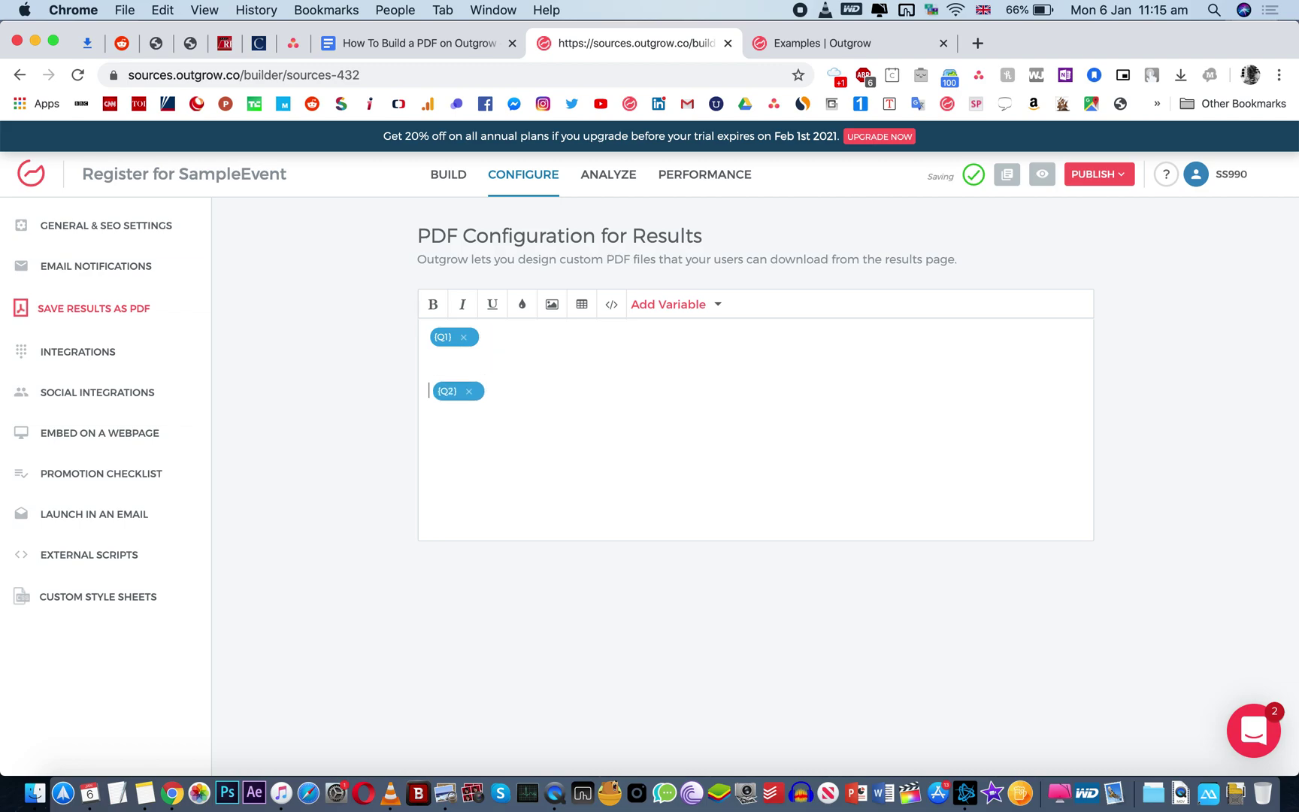
text(Your answer to )
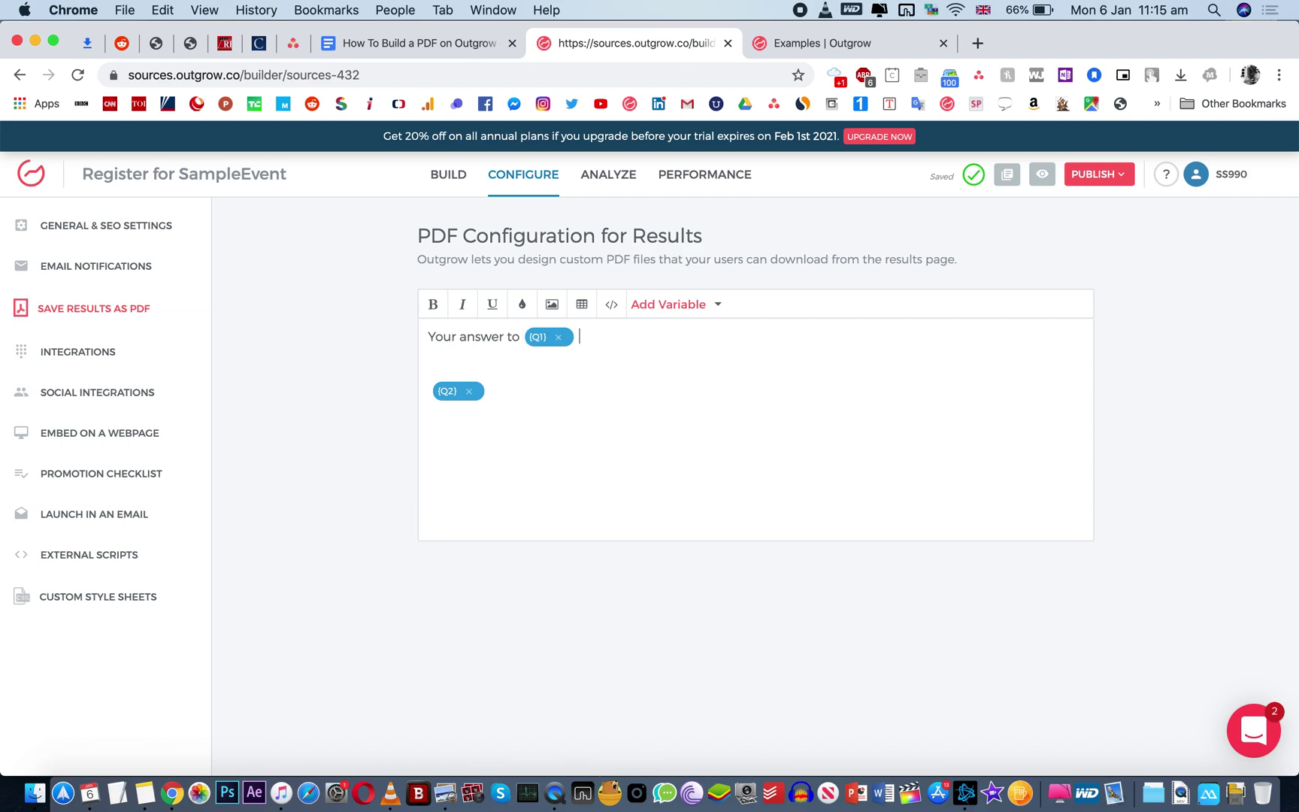
text(the first q)
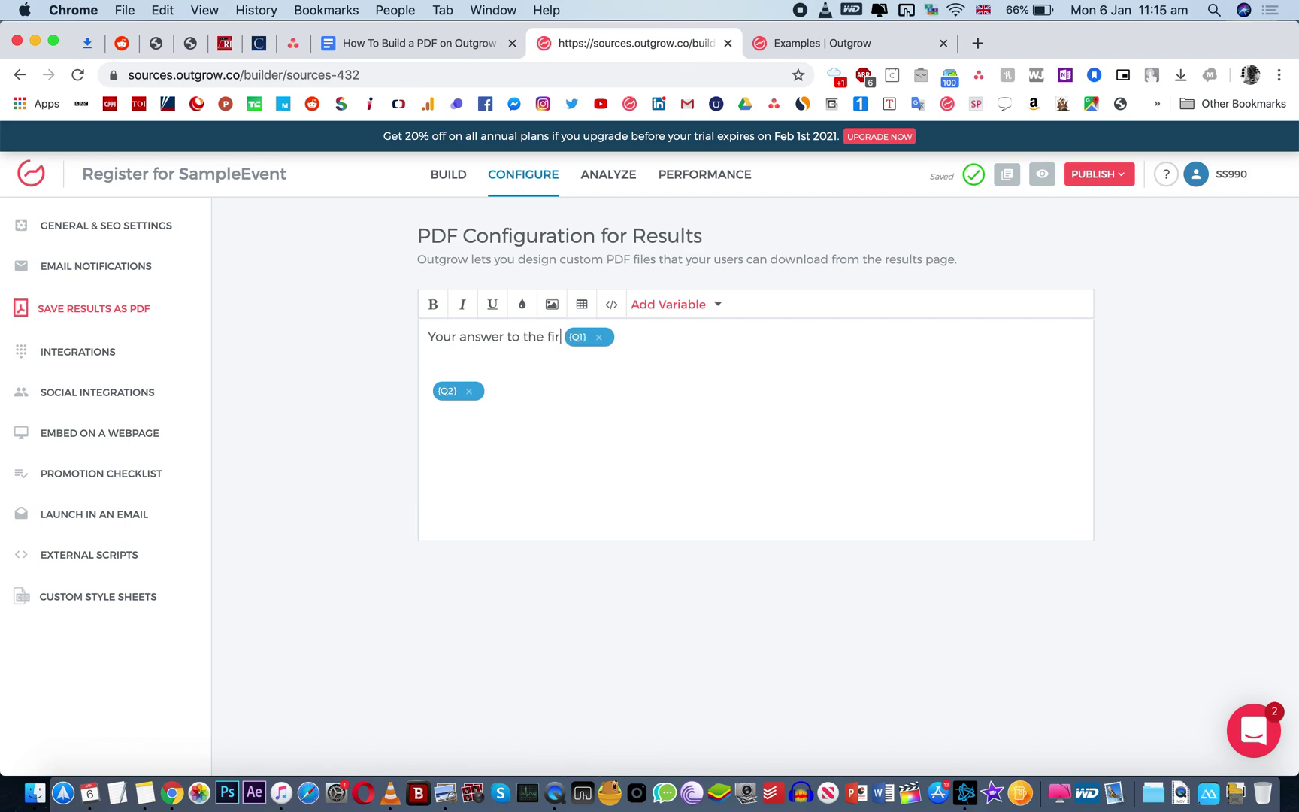
text(uestion was:)
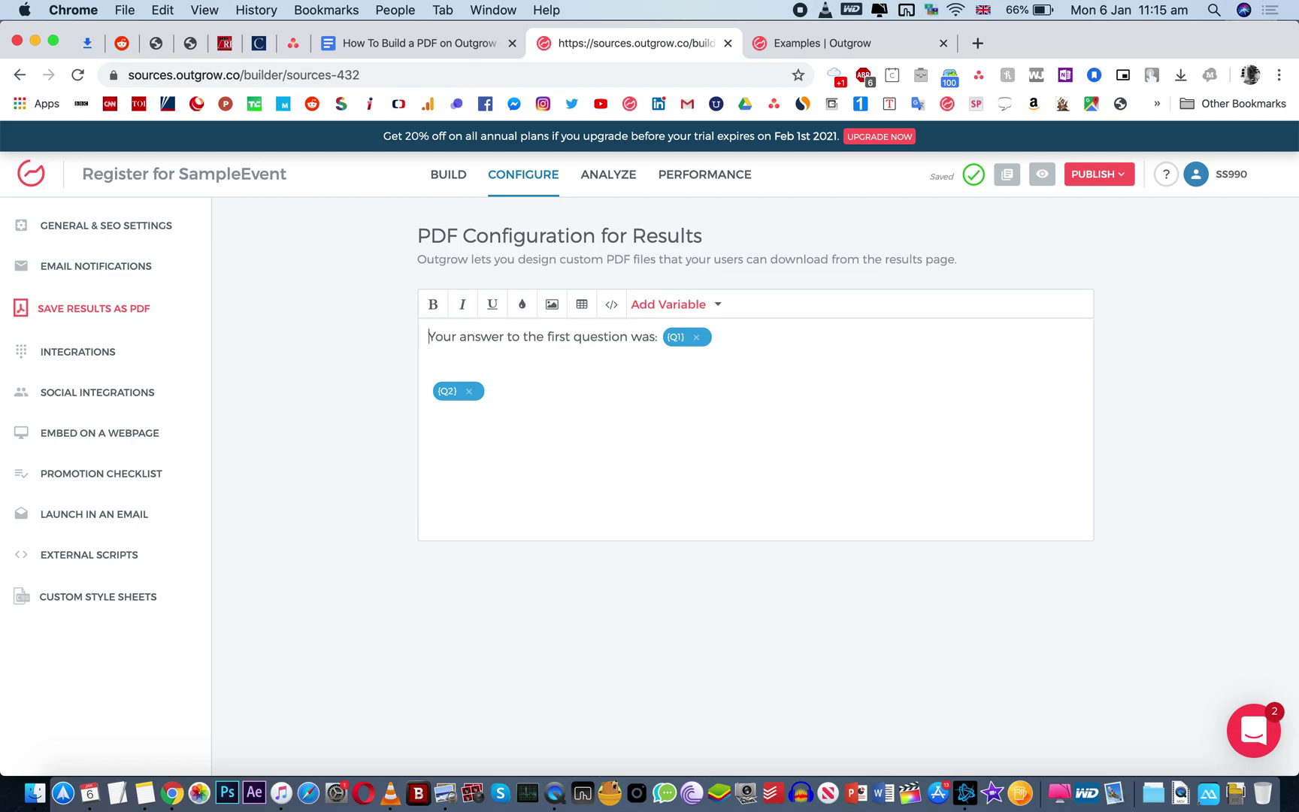
key(super+shift+Right)
text(Hi)
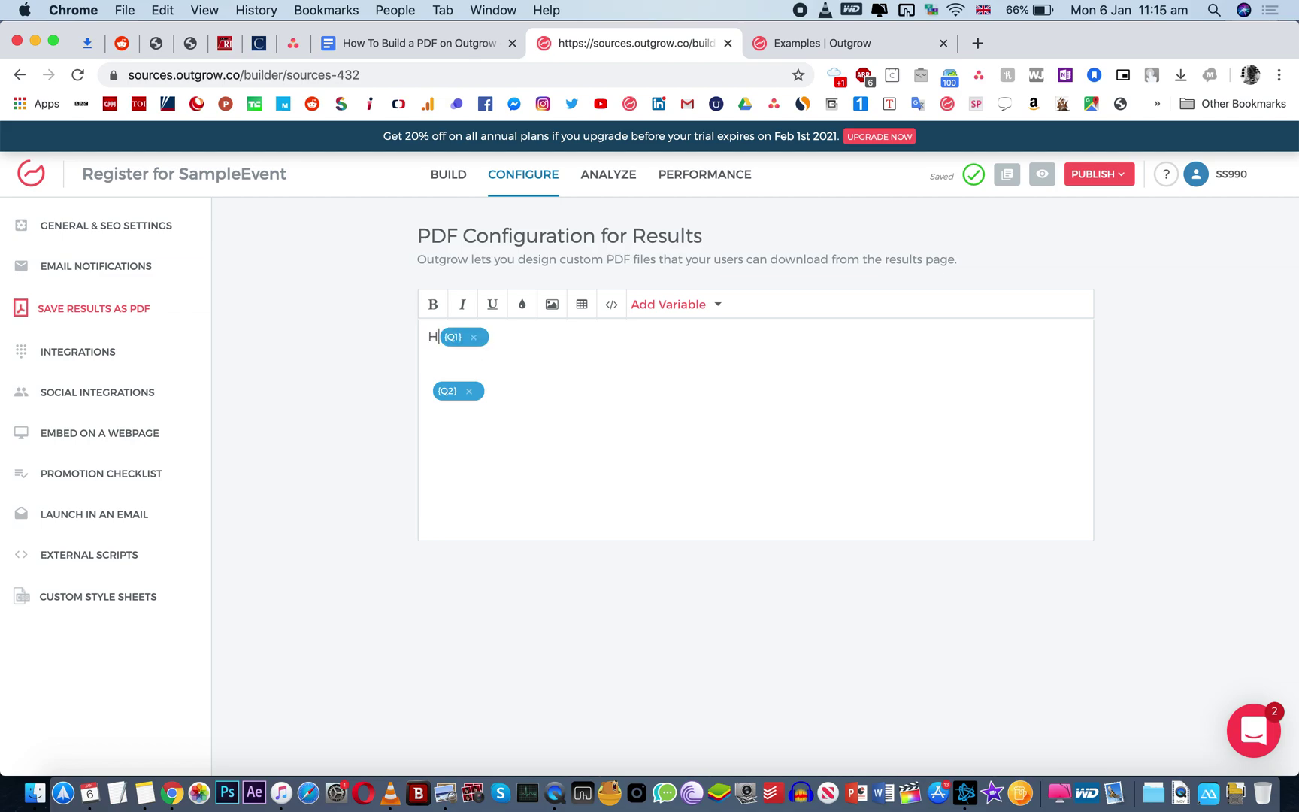
click(667, 316)
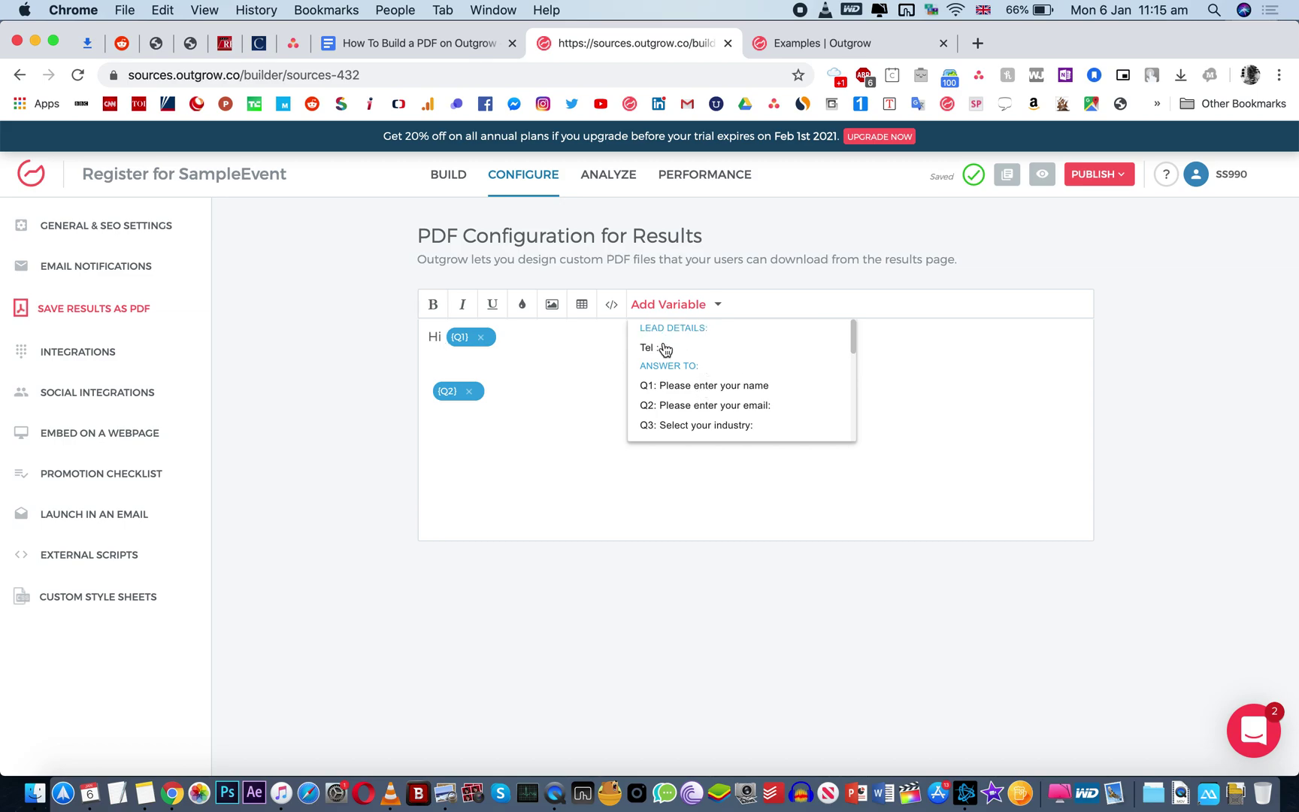
click(722, 386)
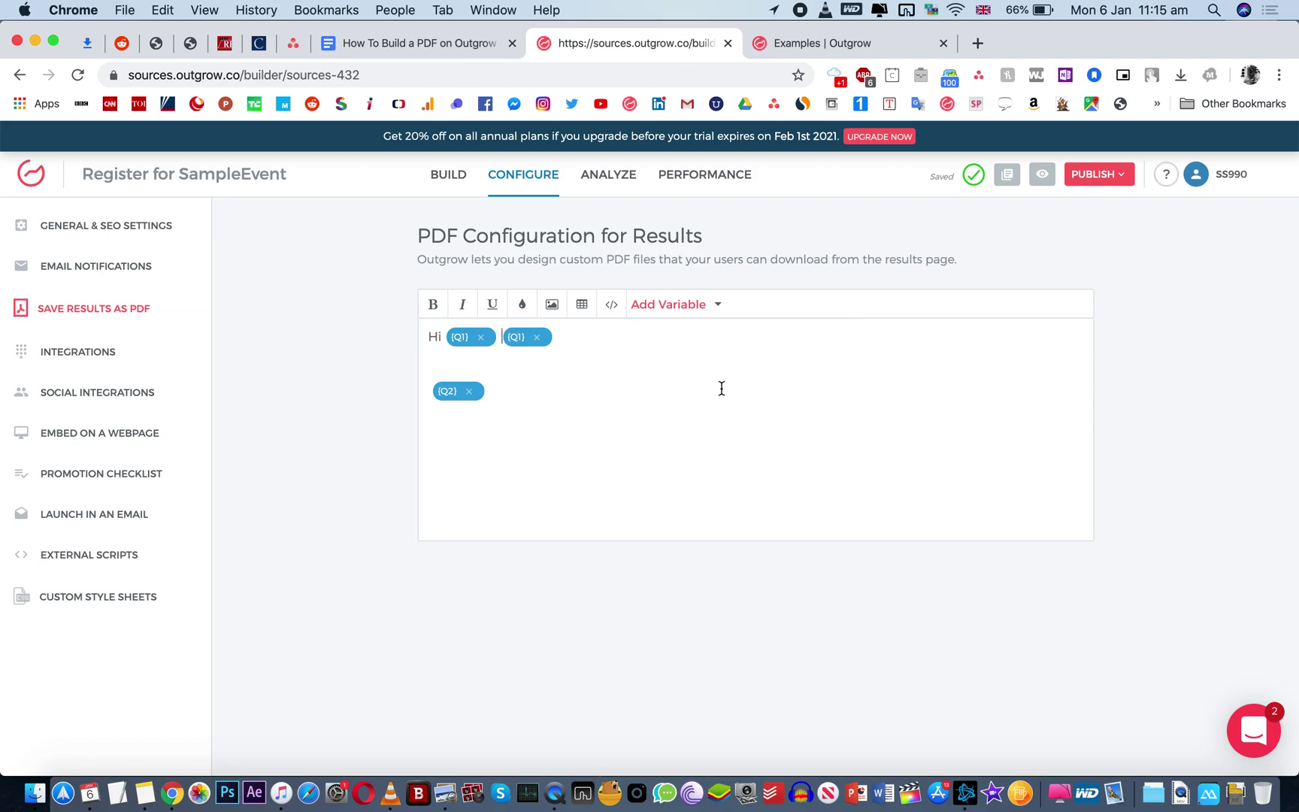
text(,)
key(Return)
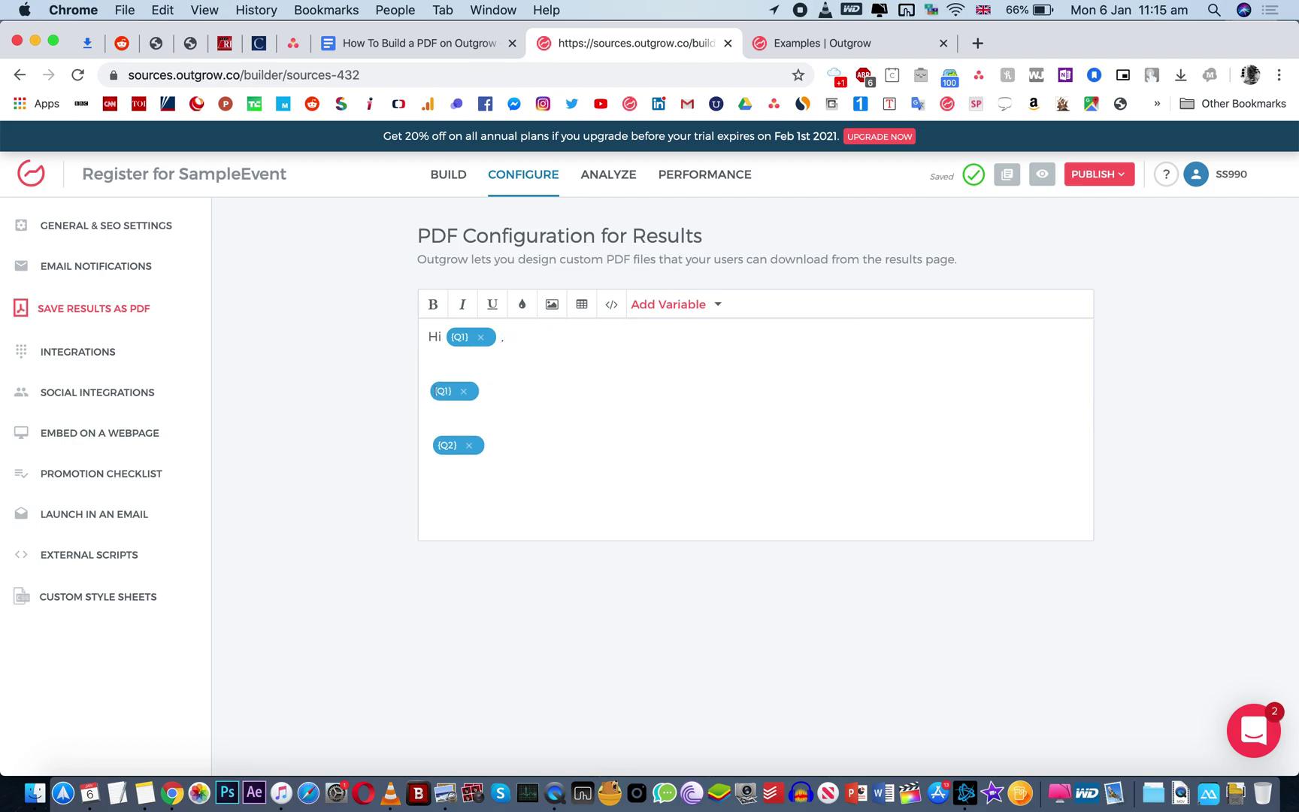
key(Return)
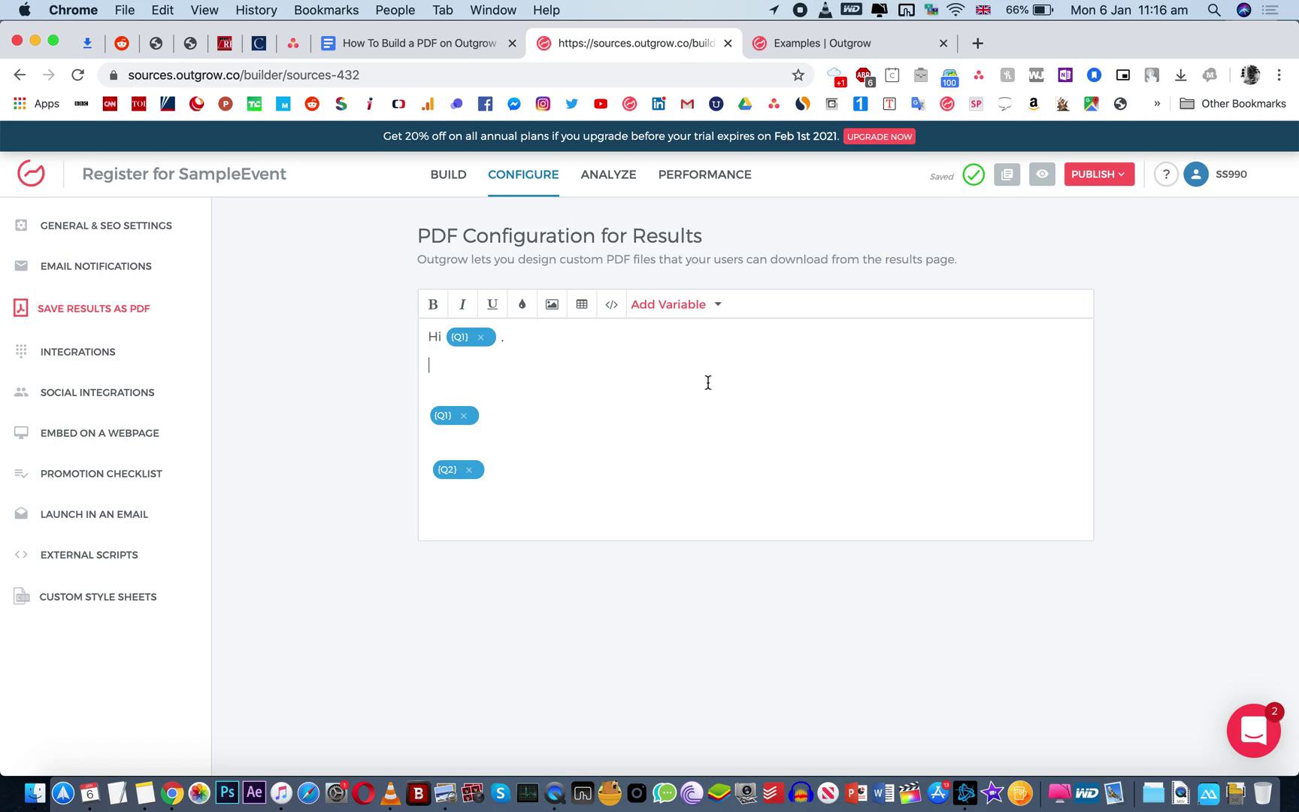
Reopen the answer variable list and close it without inserting anything
click(692, 315)
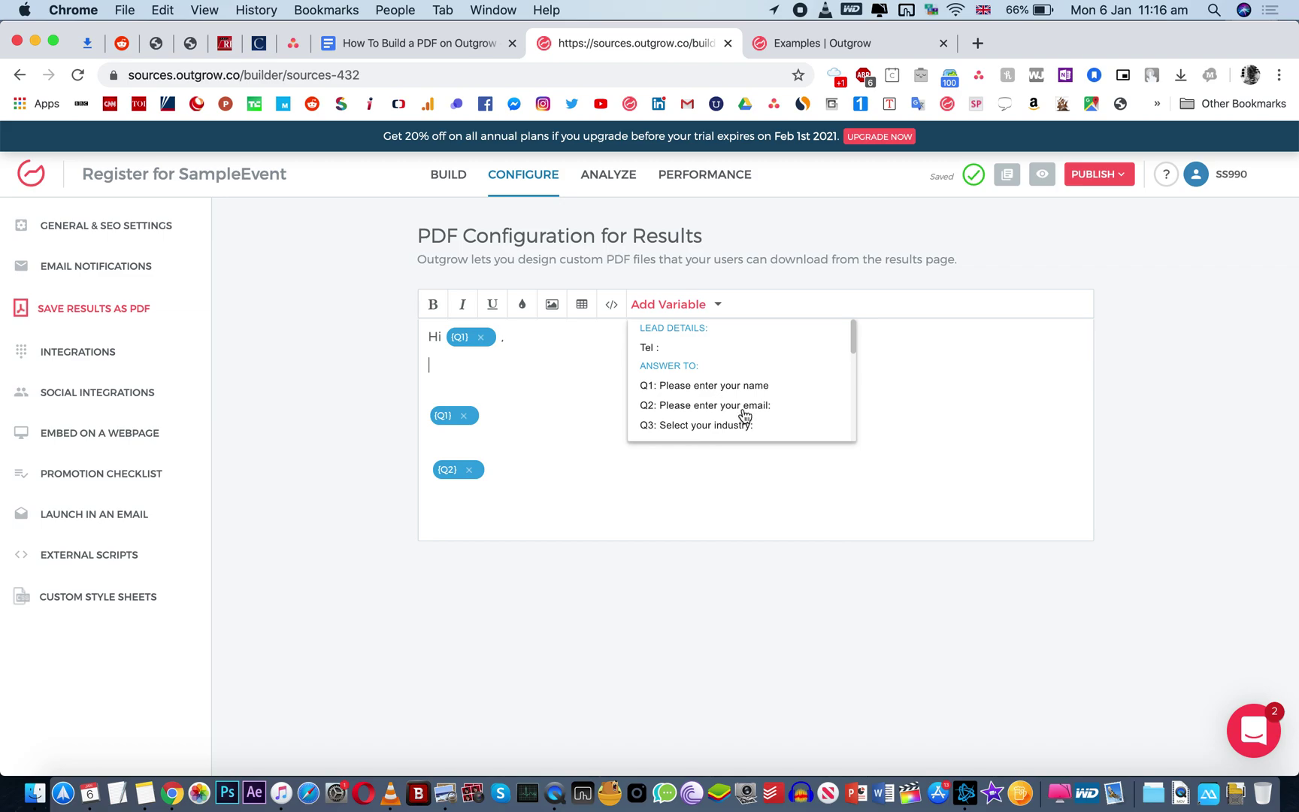
scroll(744, 415, down, 3)
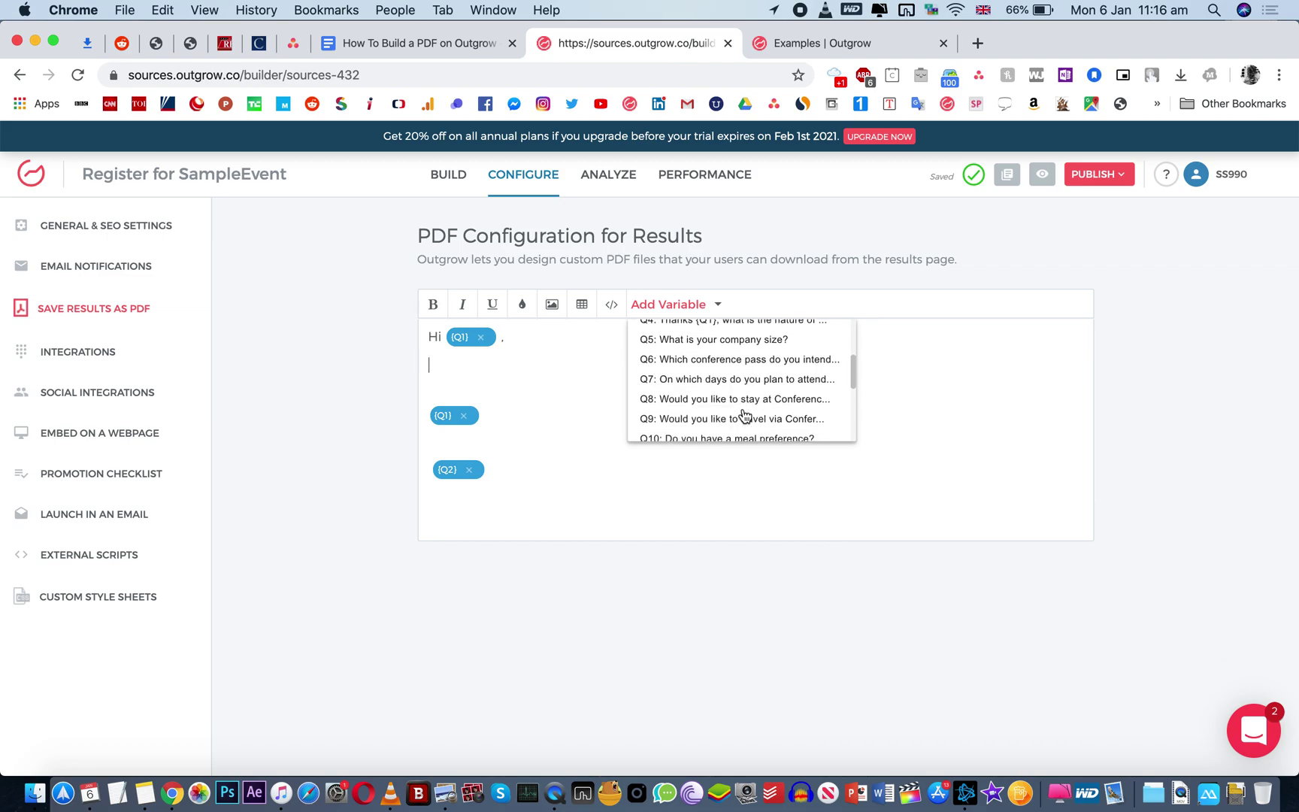
scroll(745, 429, down, 5)
click(714, 479)
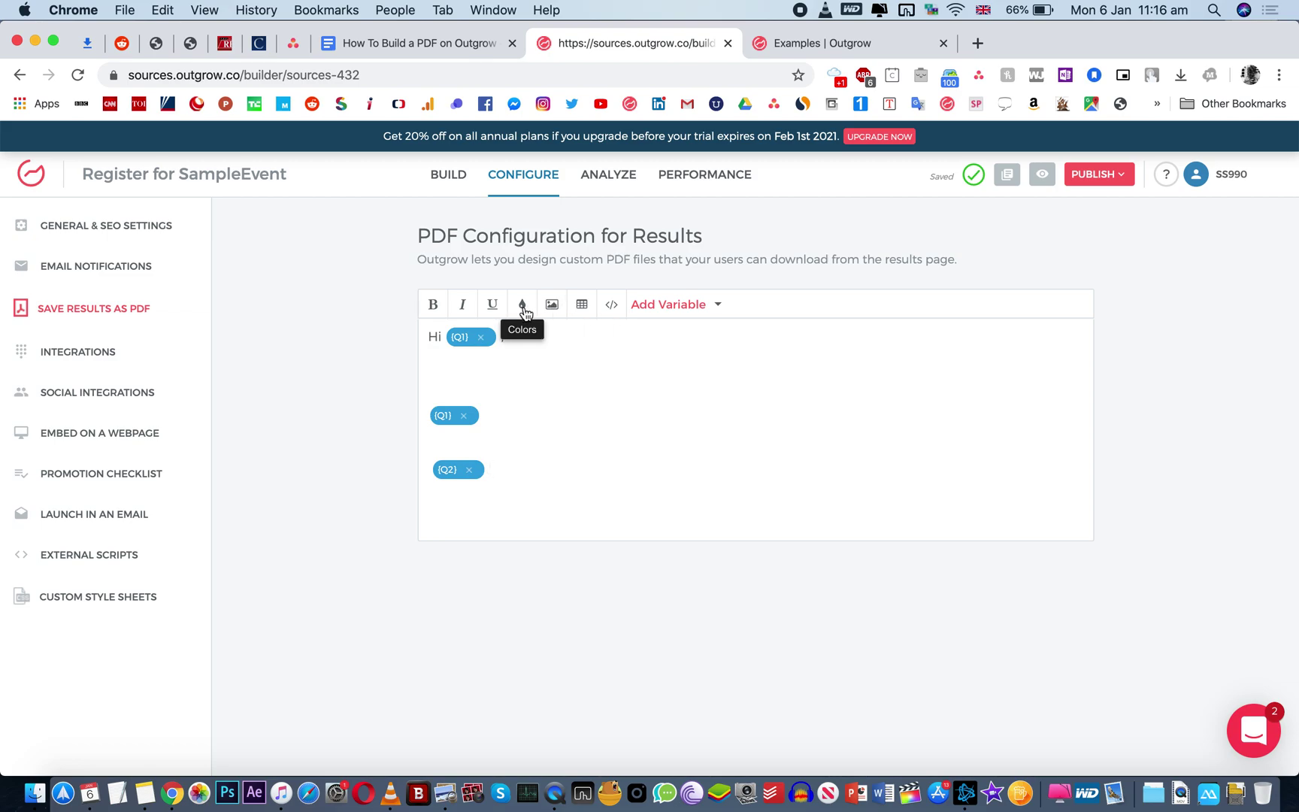
Try the Table and Code View tools without changing the PDF text, then return to Build
click(581, 308)
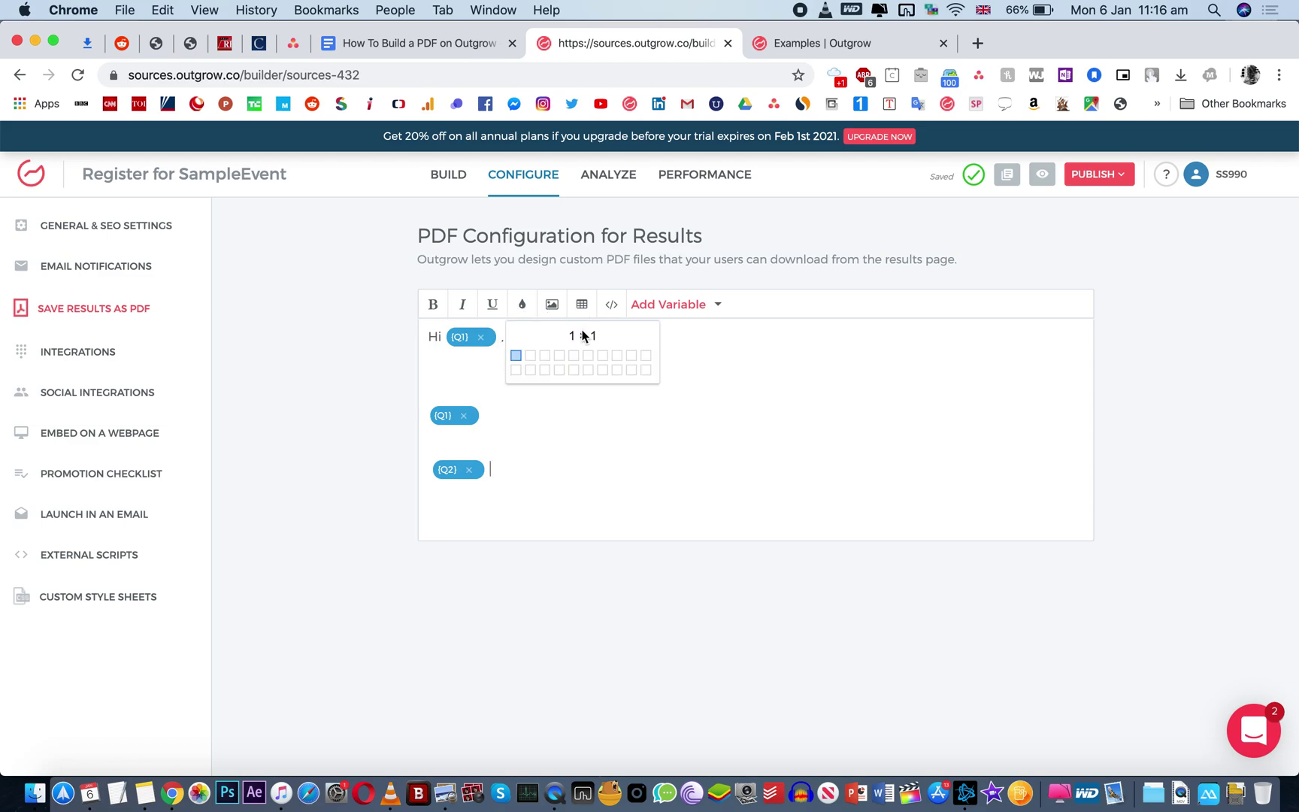
click(812, 391)
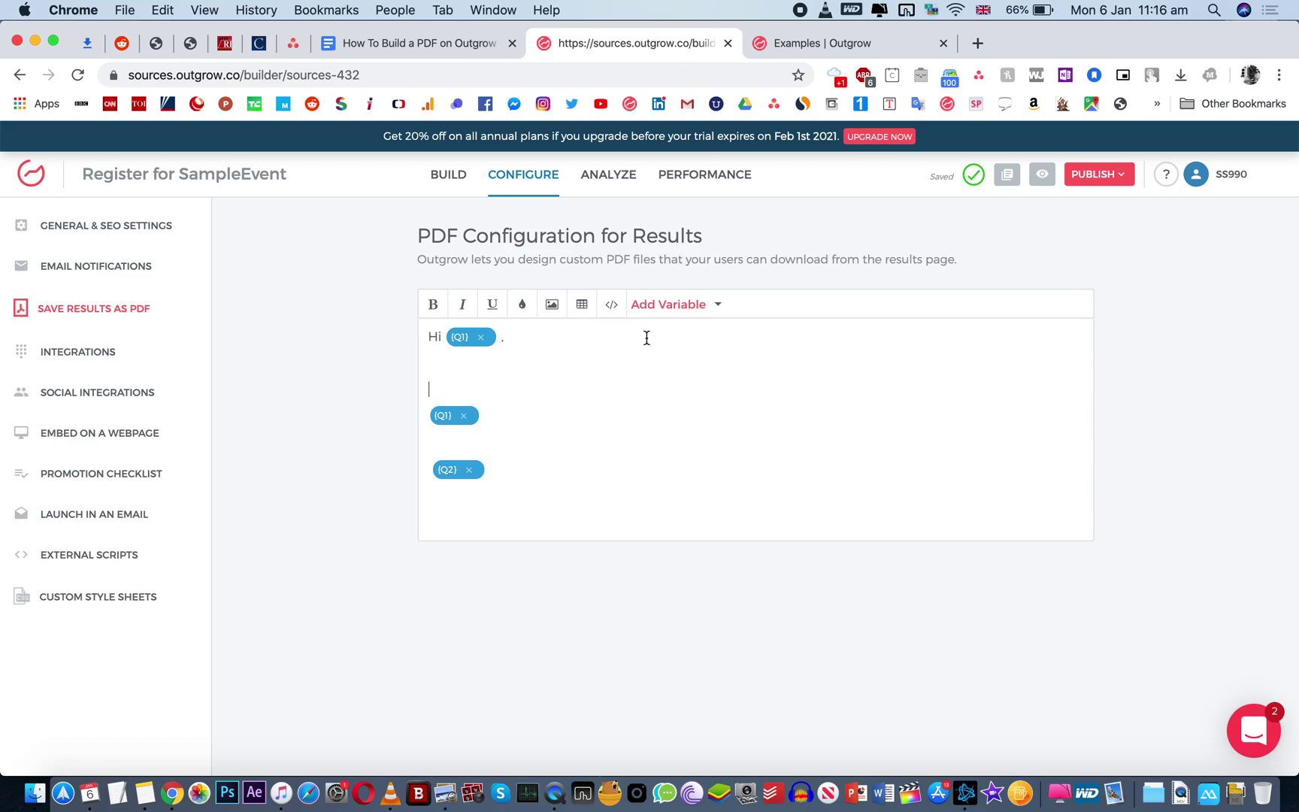
click(612, 305)
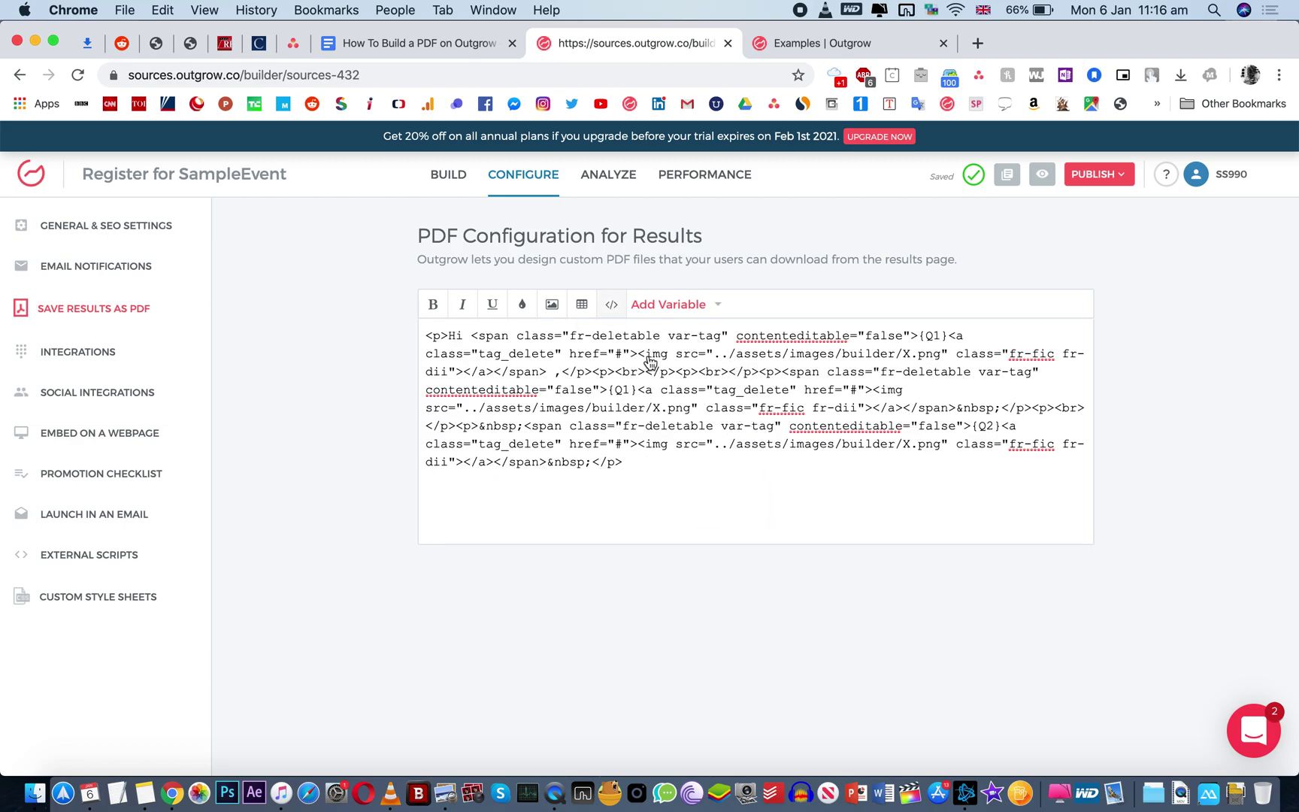
click(610, 306)
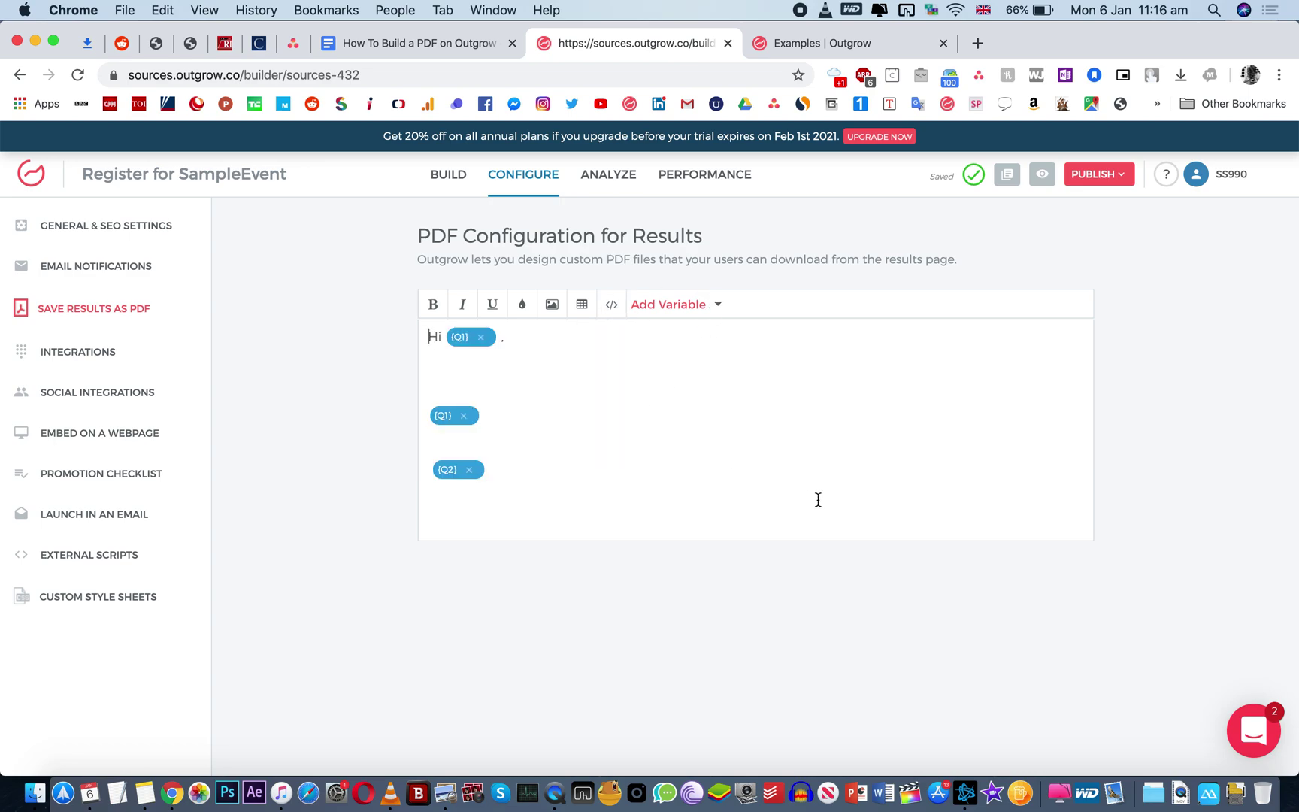
click(448, 175)
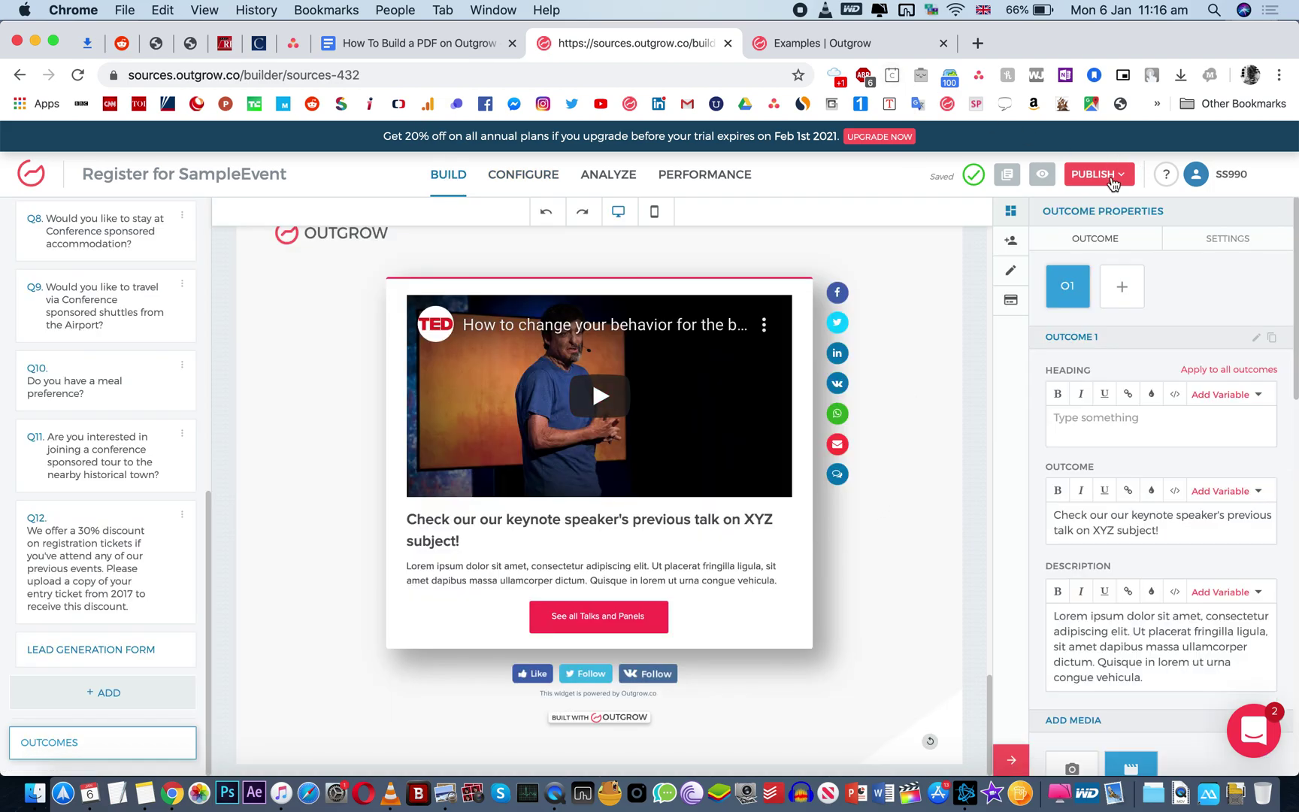
Publish to the selected domain, then fill live section 1: name, email, Telecommunications industry
click(1098, 174)
click(1077, 310)
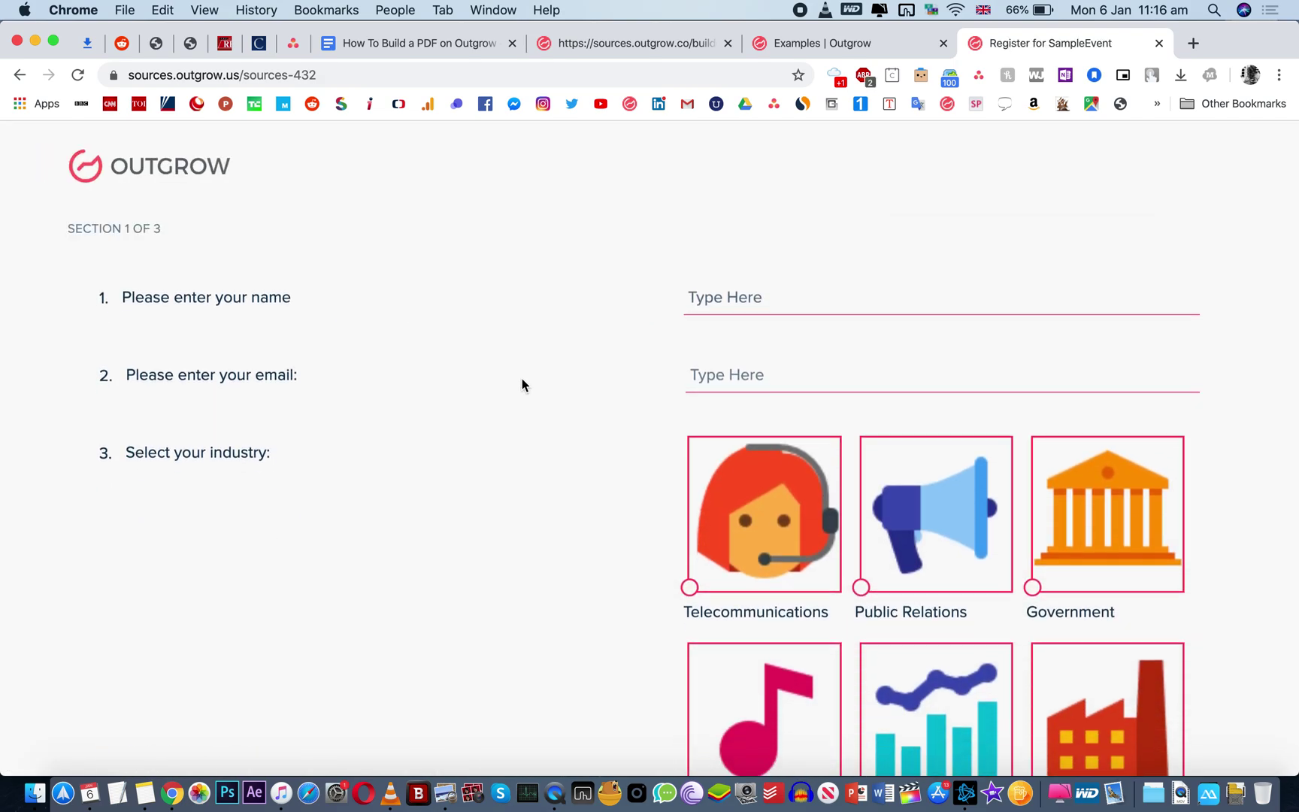
click(757, 292)
text(iuygkjhg)
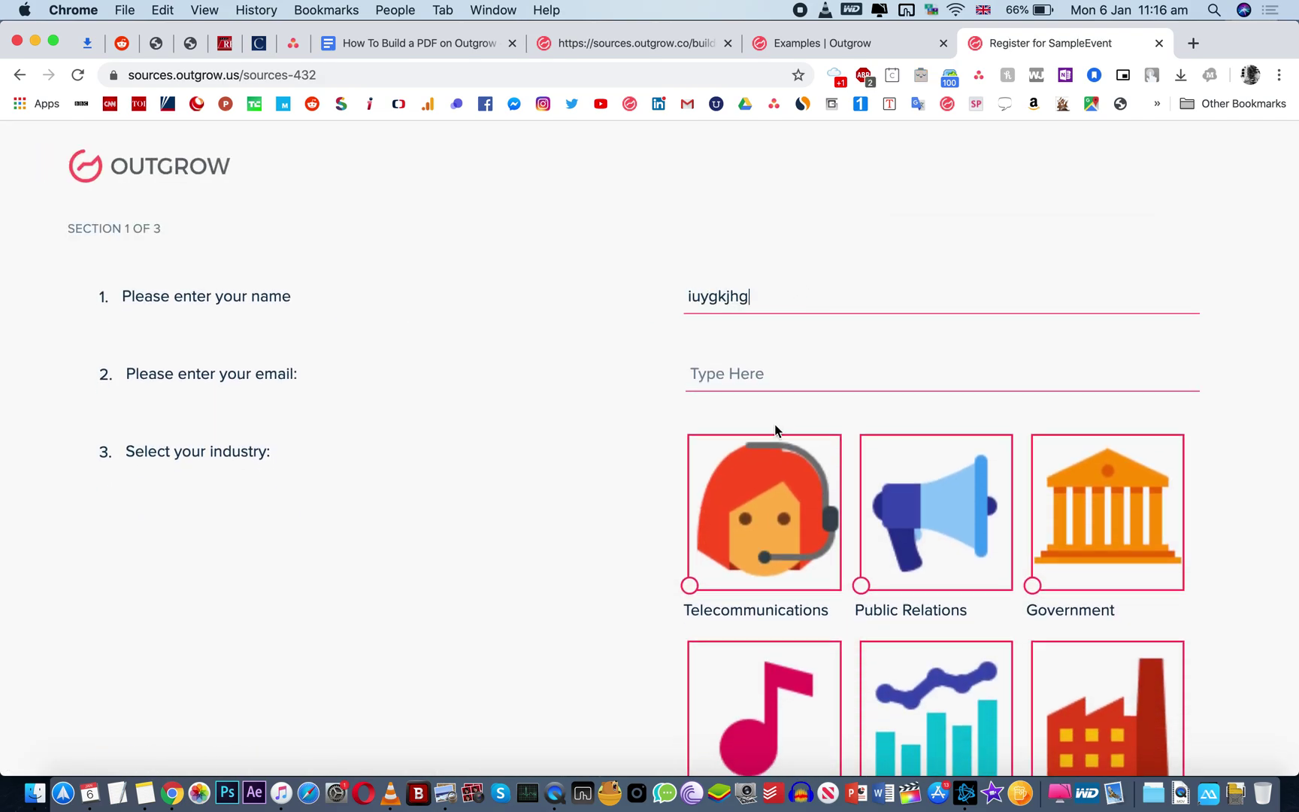
key(Tab)
text(lkhlkjhlkj)
click(744, 515)
click(775, 675)
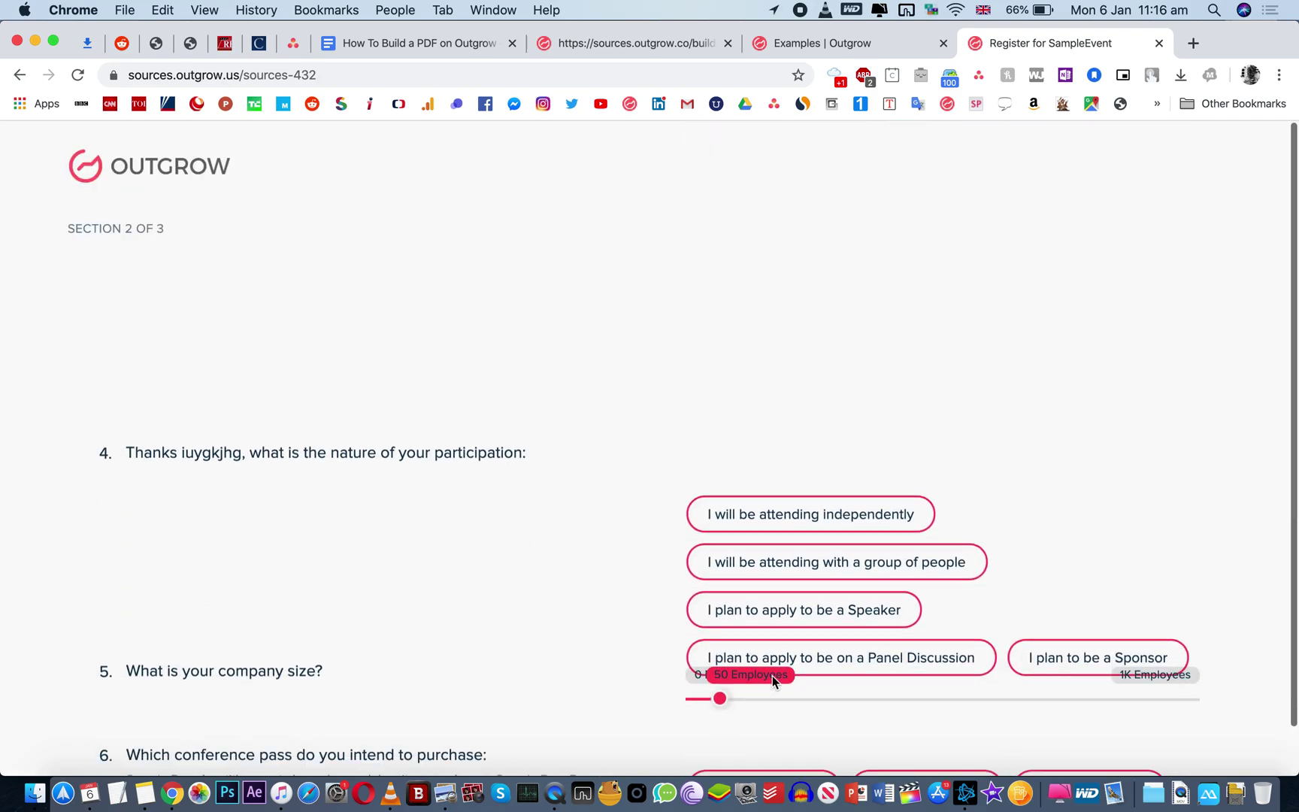
Answer section 2: attending independently with Sample Pass A
click(763, 302)
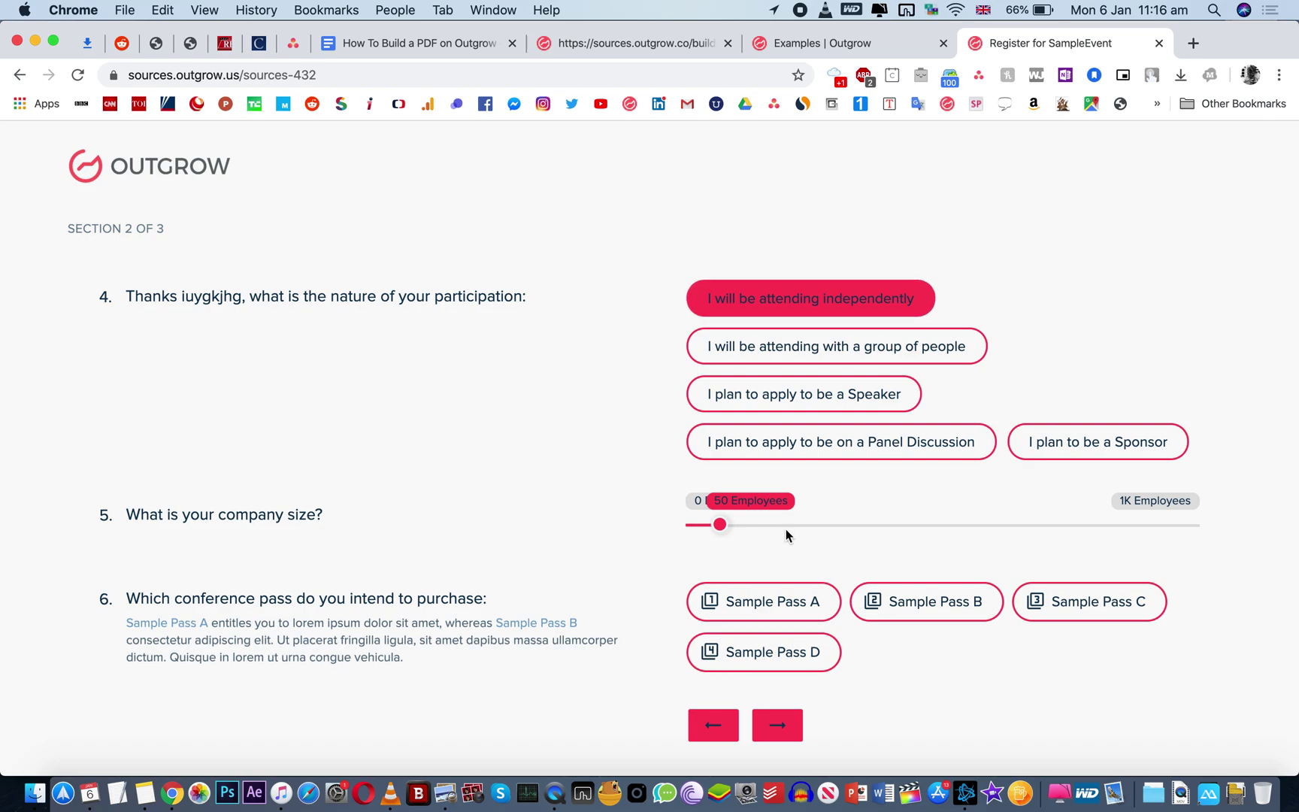
click(777, 600)
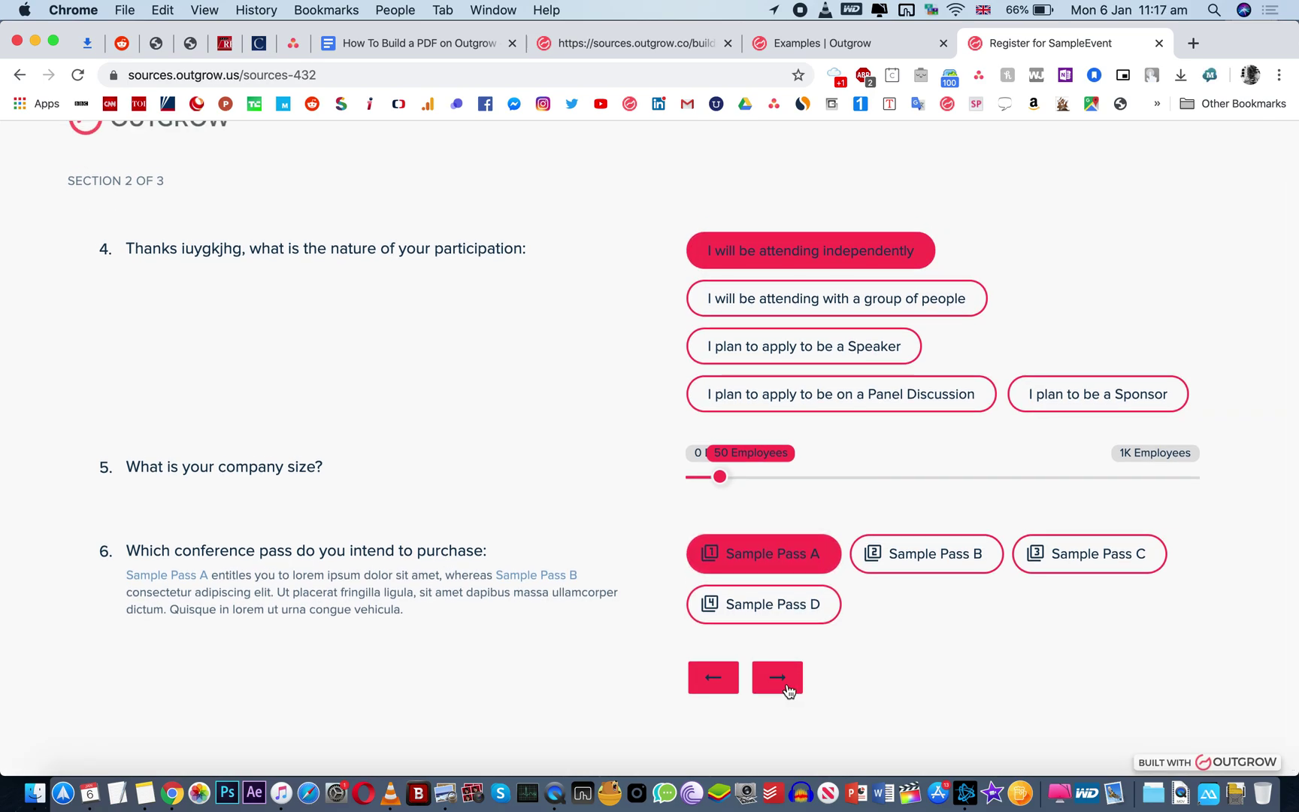
click(777, 678)
Submit section 3: 01/02/2020–01/08/2020, sponsored accommodation, Vegetarian meal, historical town tour
click(778, 293)
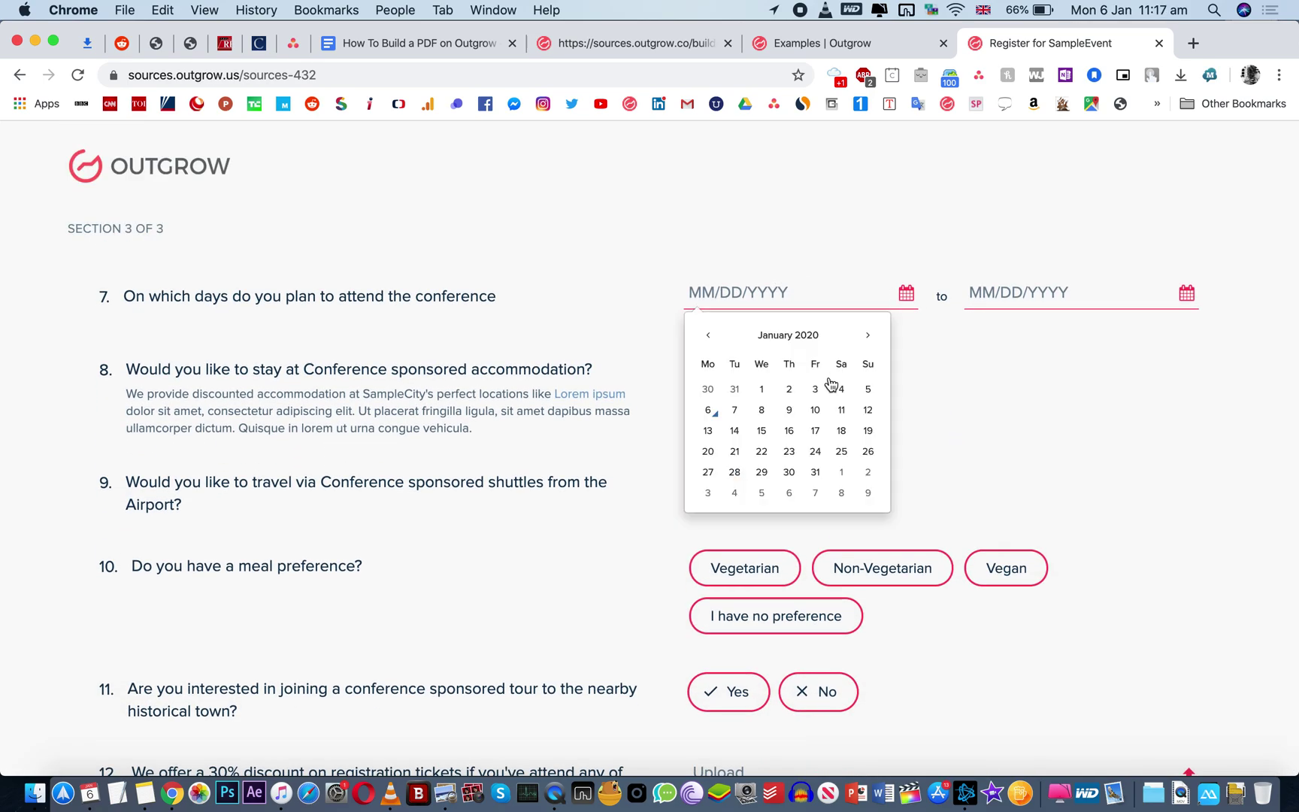
click(789, 389)
click(1034, 295)
click(1042, 410)
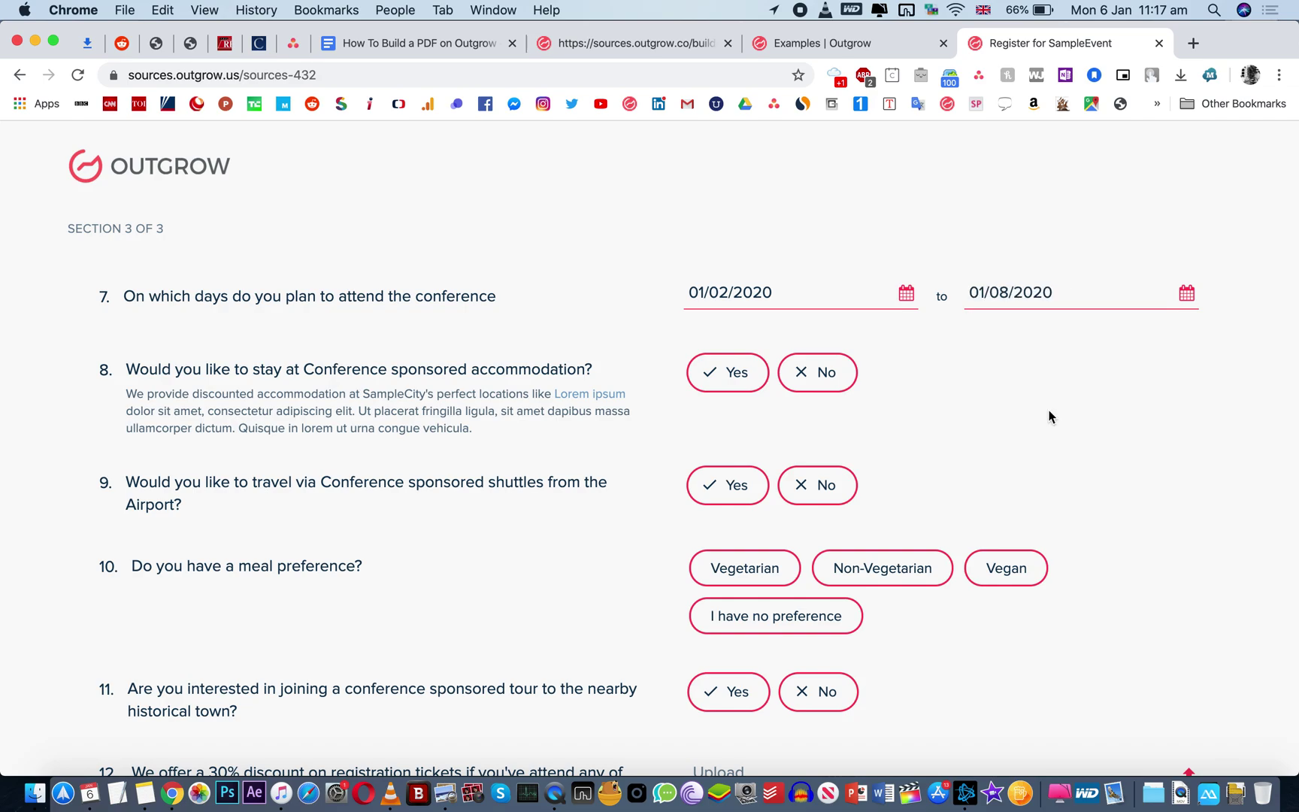
click(726, 372)
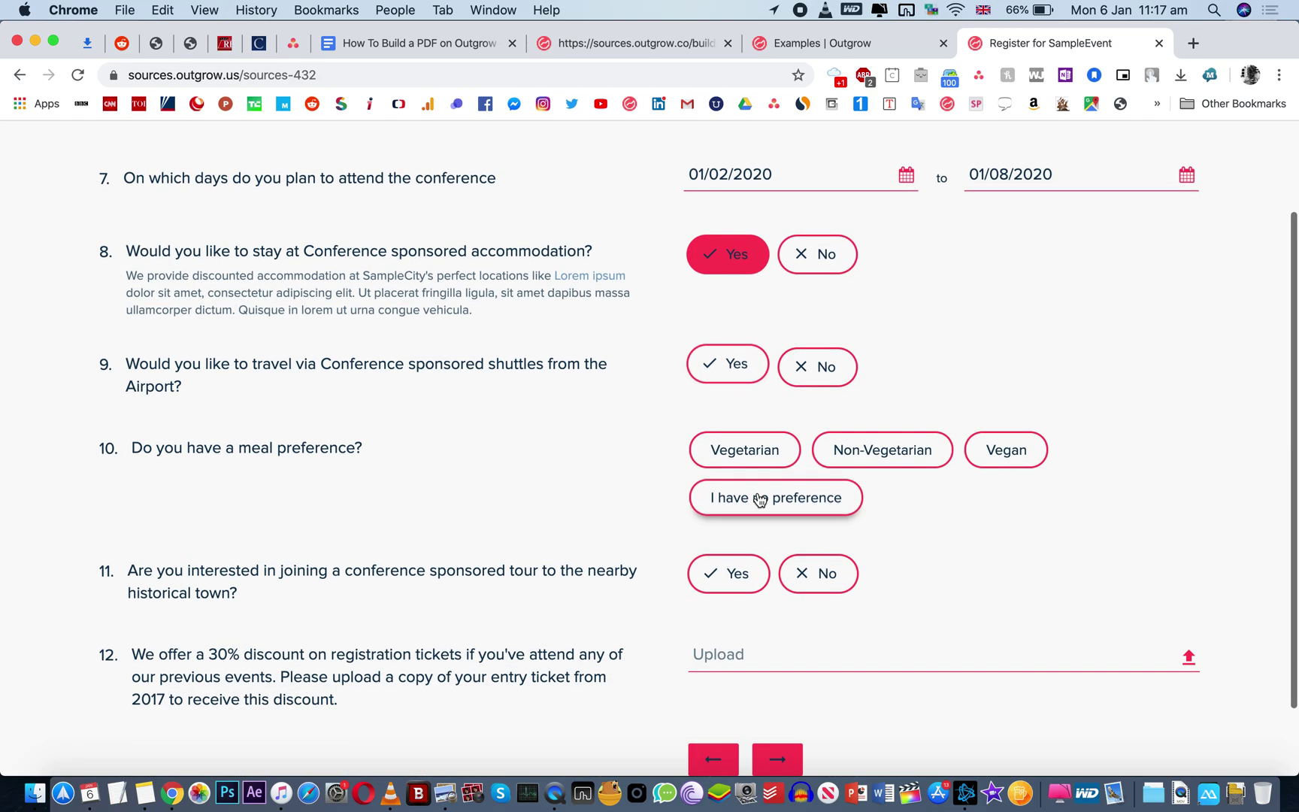
click(766, 458)
click(741, 579)
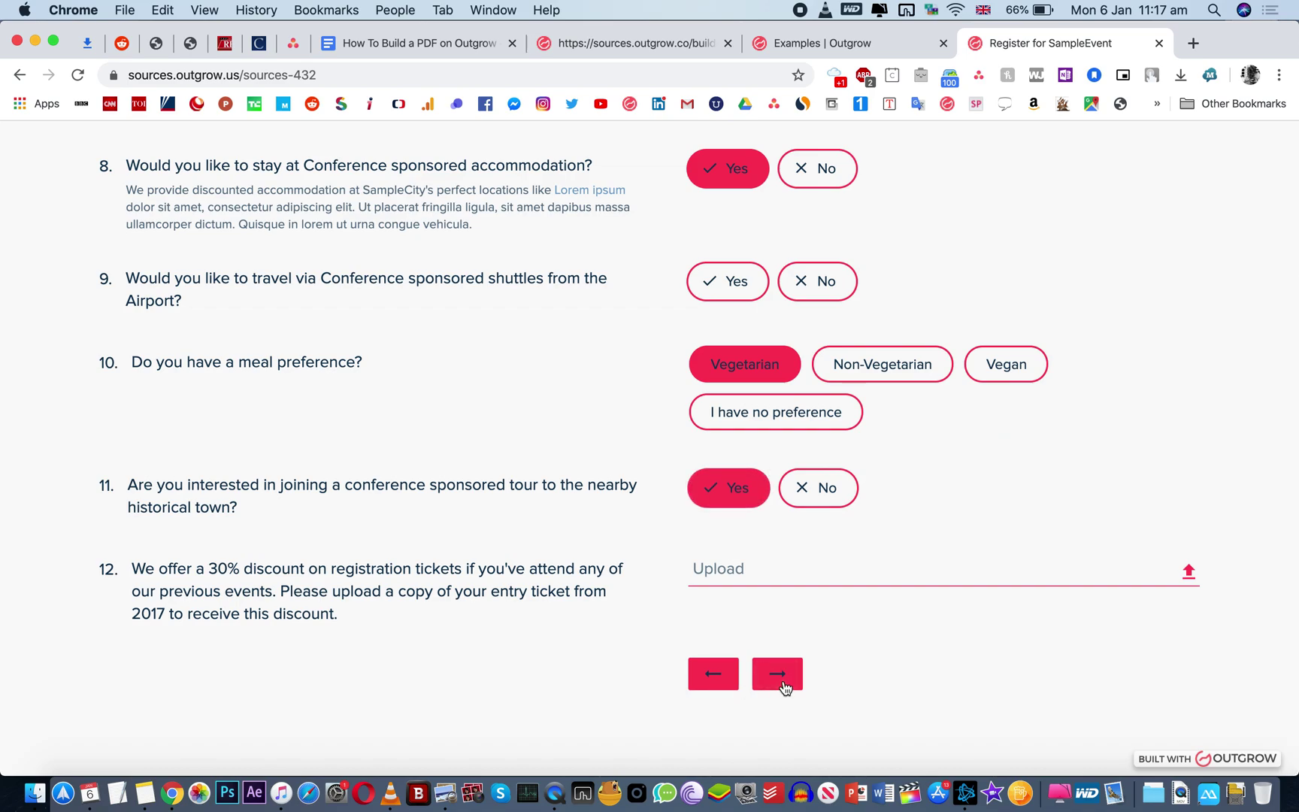
click(778, 674)
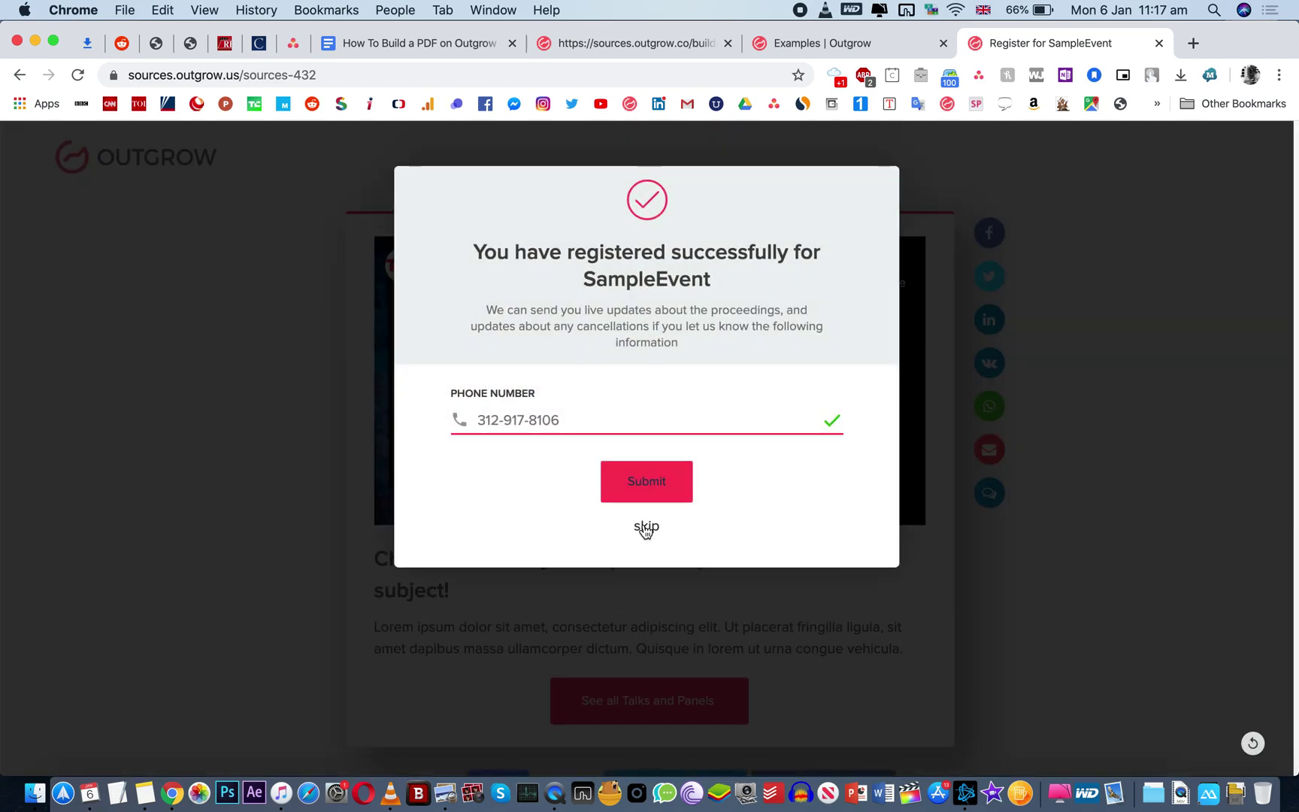
Skip the phone prompt, request the PDF via See all Talks and Panels, and cancel the save
click(645, 527)
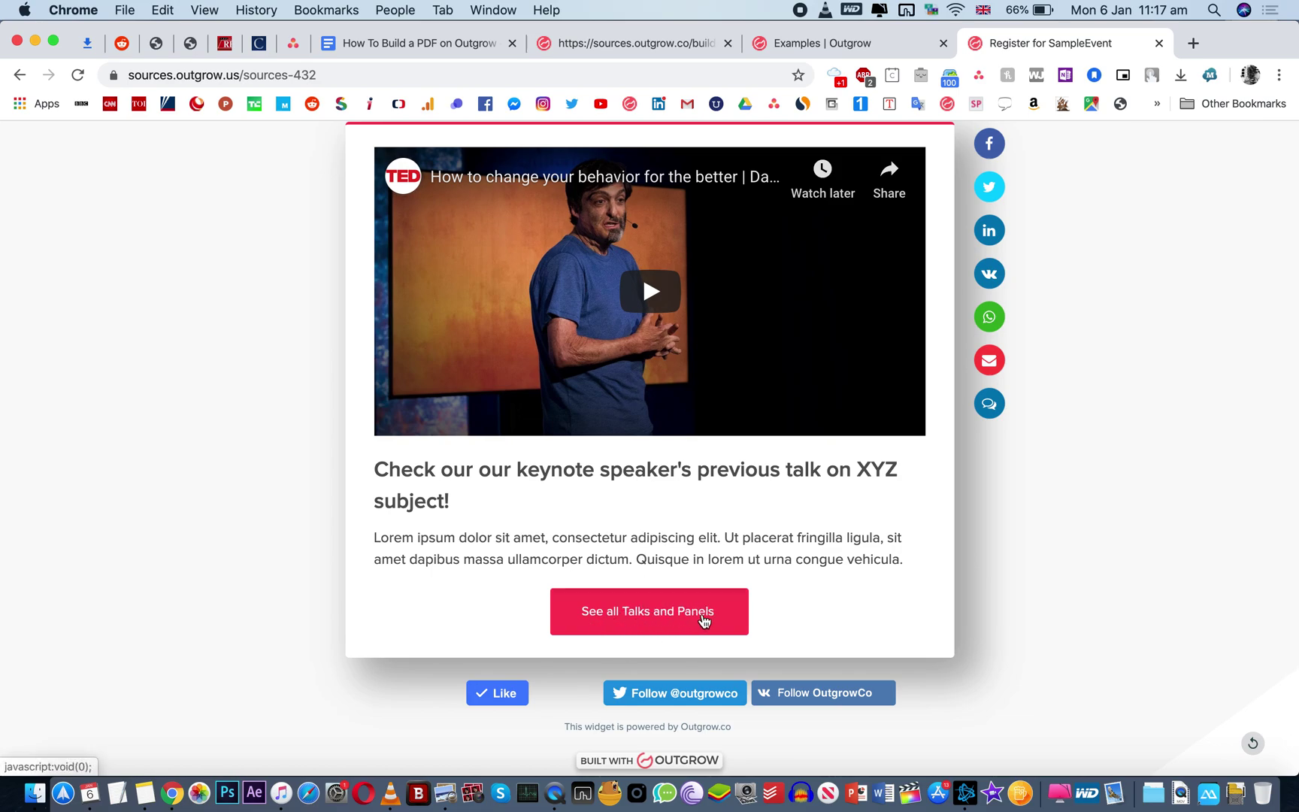
click(704, 618)
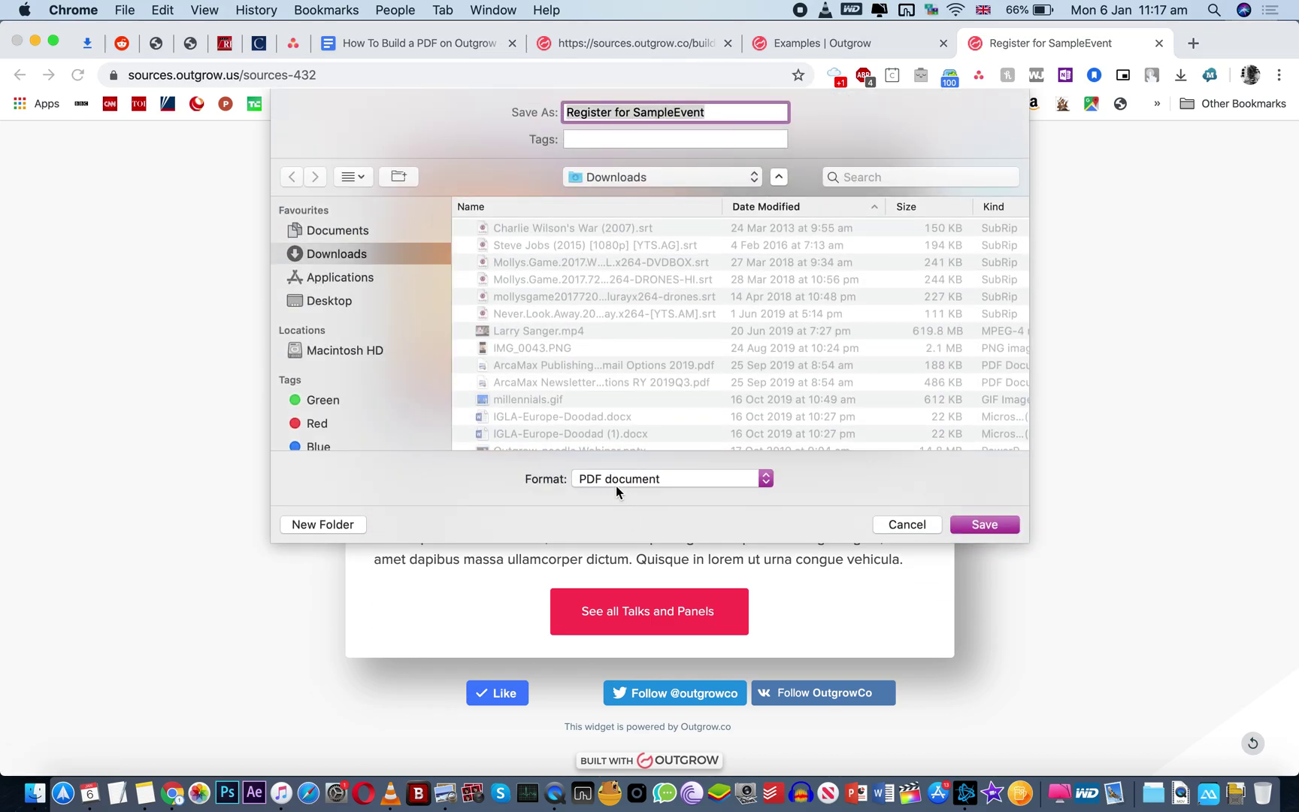
click(907, 525)
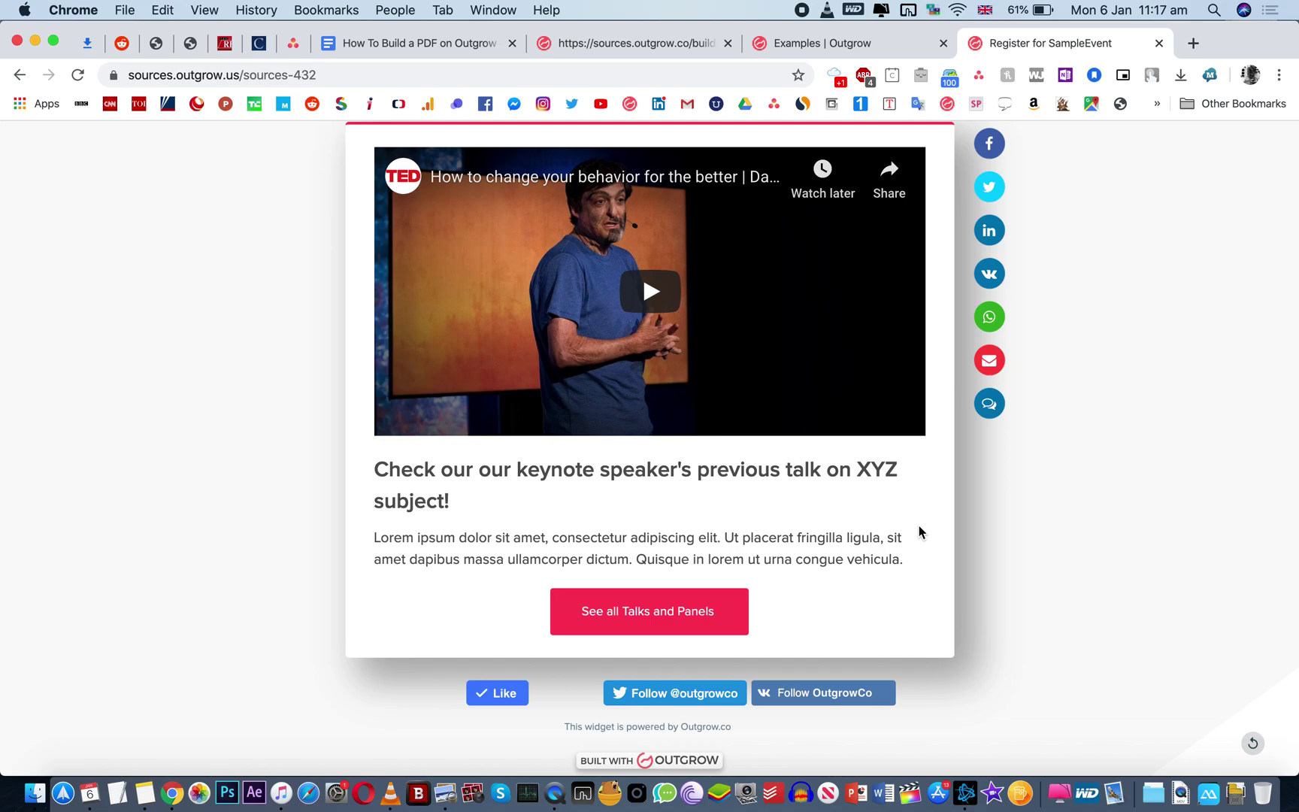
Switch to the Examples tab, then back to the Register for SampleEvent builder tab
click(839, 43)
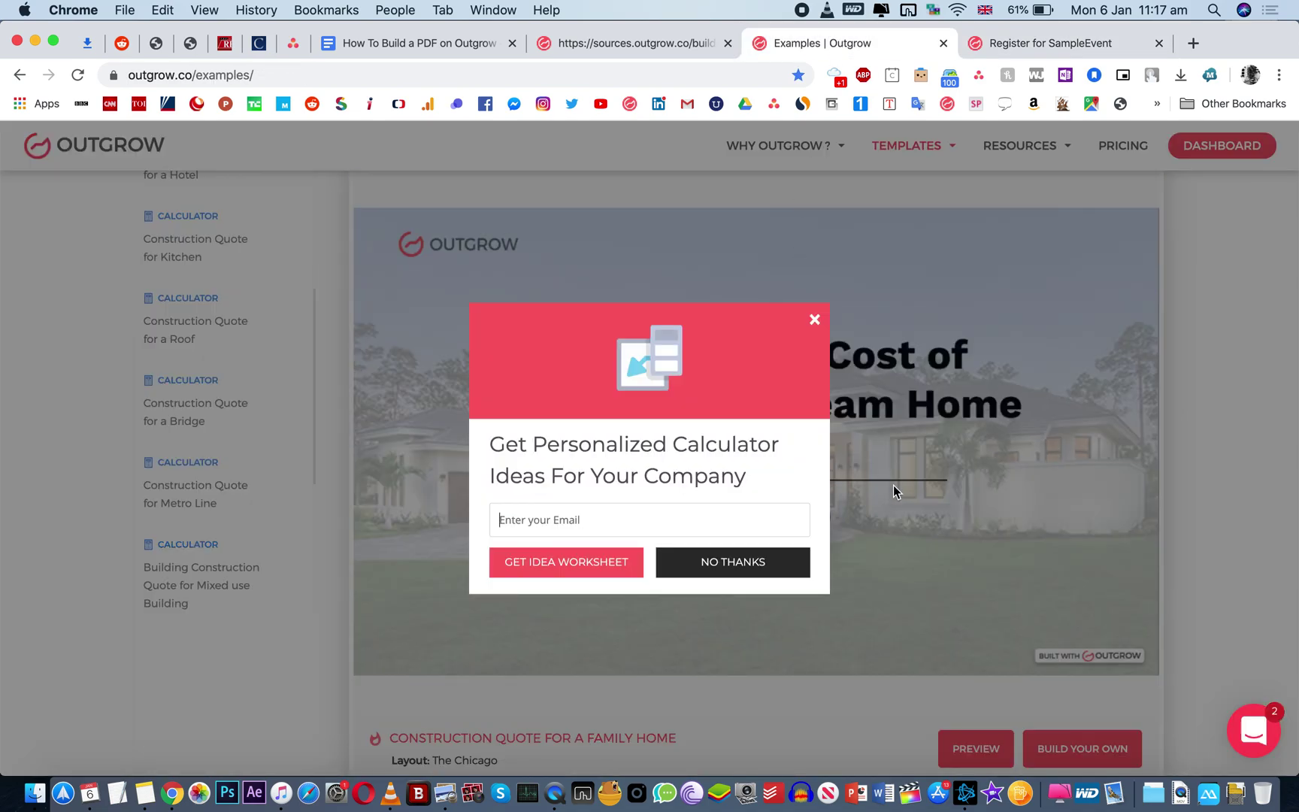
click(632, 42)
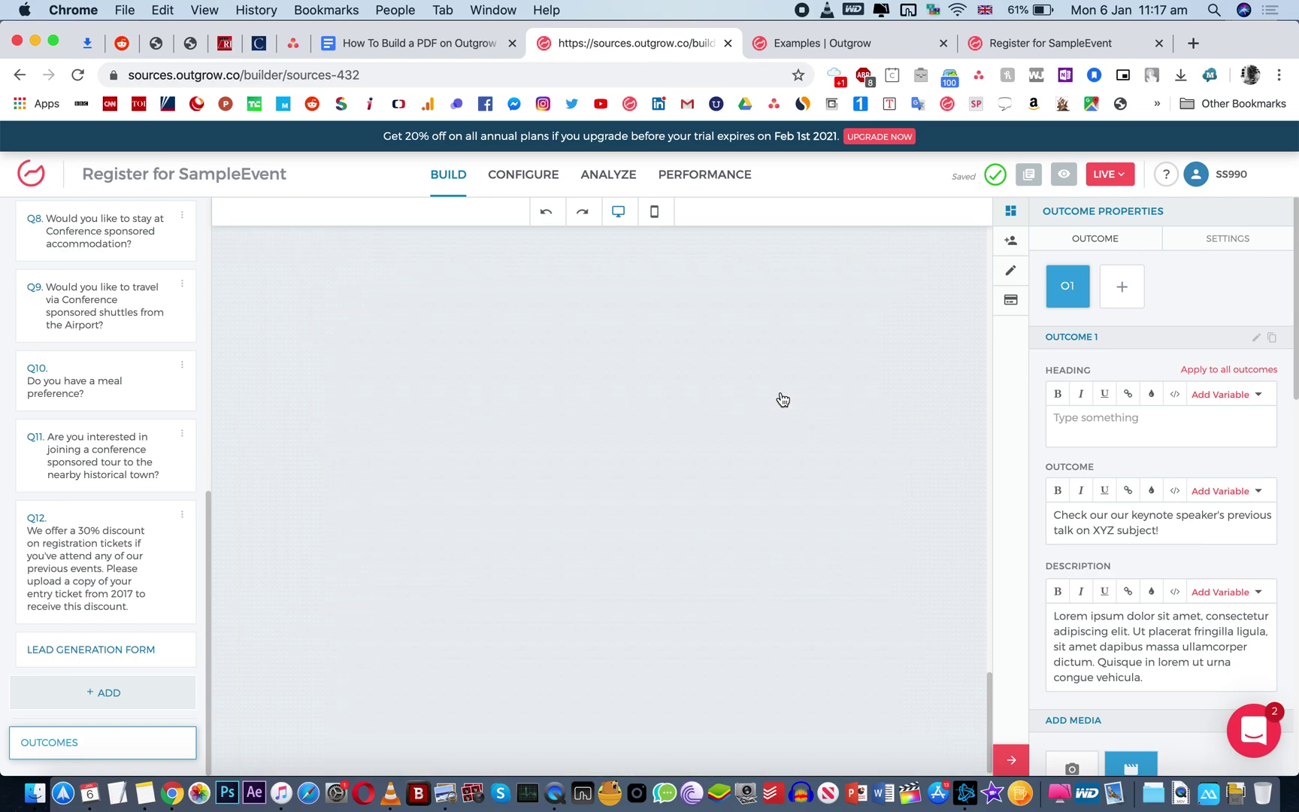